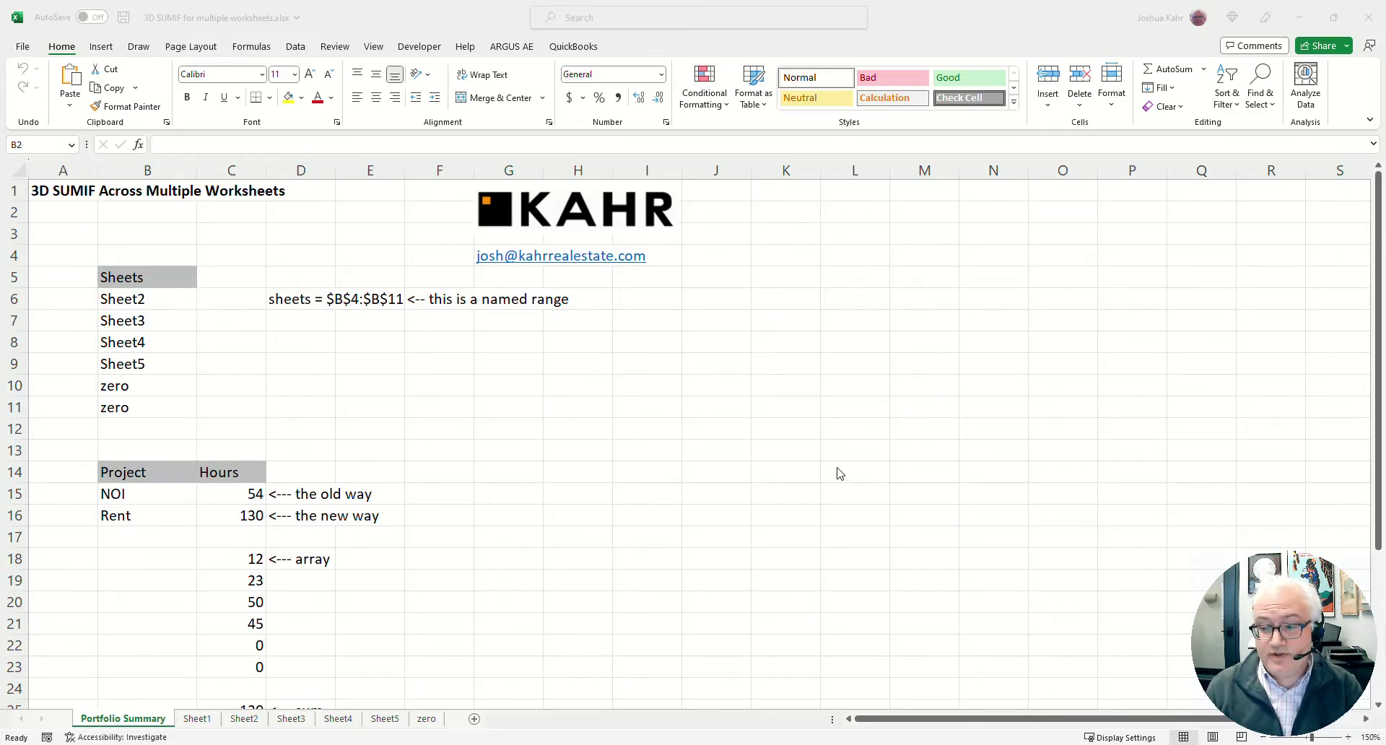
# Step: Review the Rent and NOI rows on Sheet1 and Sheet2
pyautogui.click(220, 722)
pyautogui.click(217, 720)
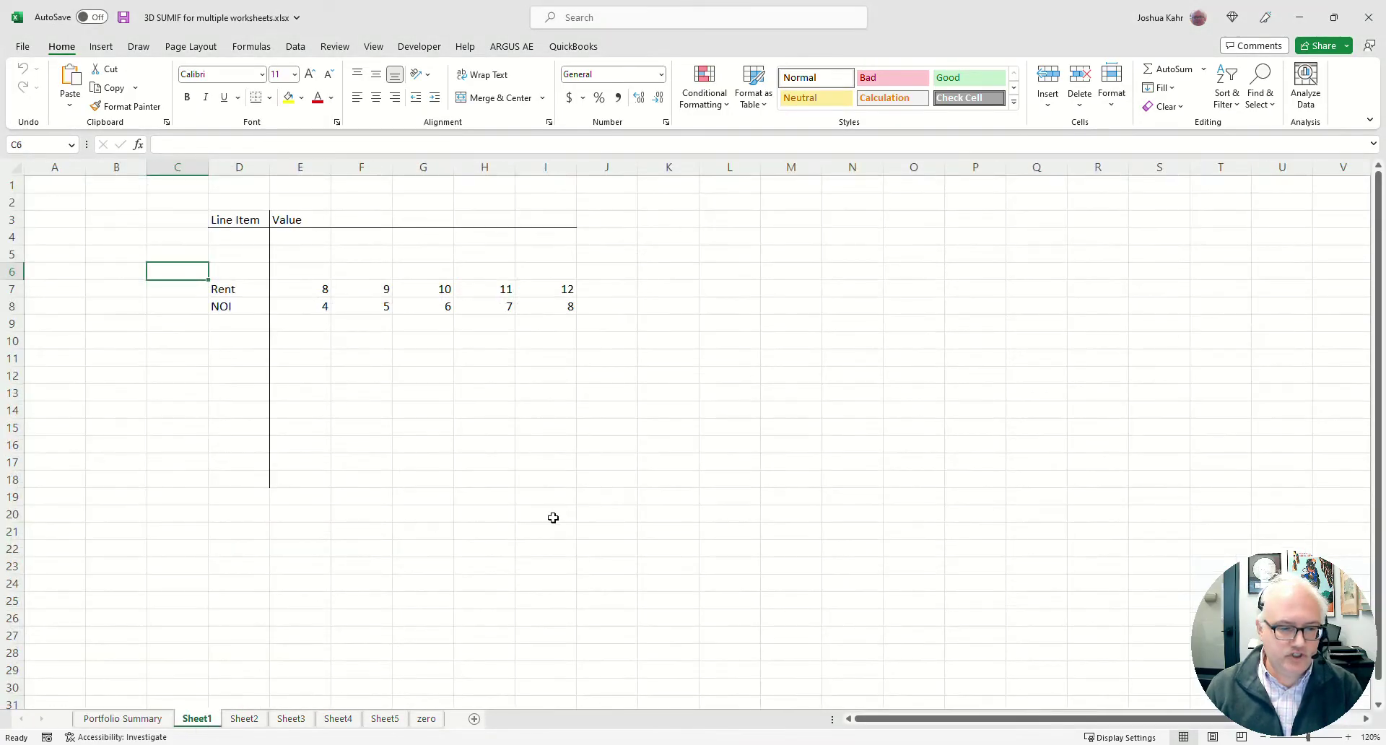
pyautogui.click(1346, 736)
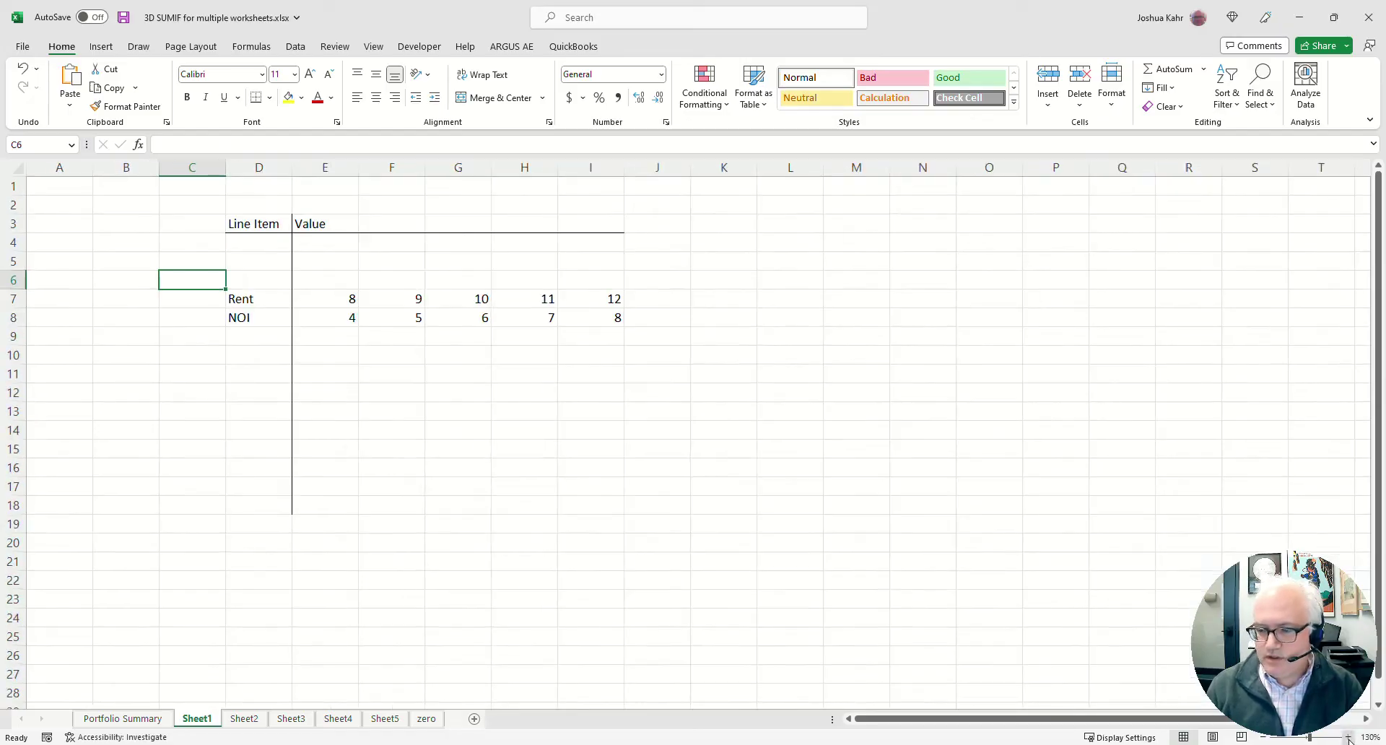
pyautogui.click(1346, 736)
pyautogui.click(1346, 736)
pyautogui.click(1346, 736)
pyautogui.moveTo(333, 333); pyautogui.dragTo(331, 360)
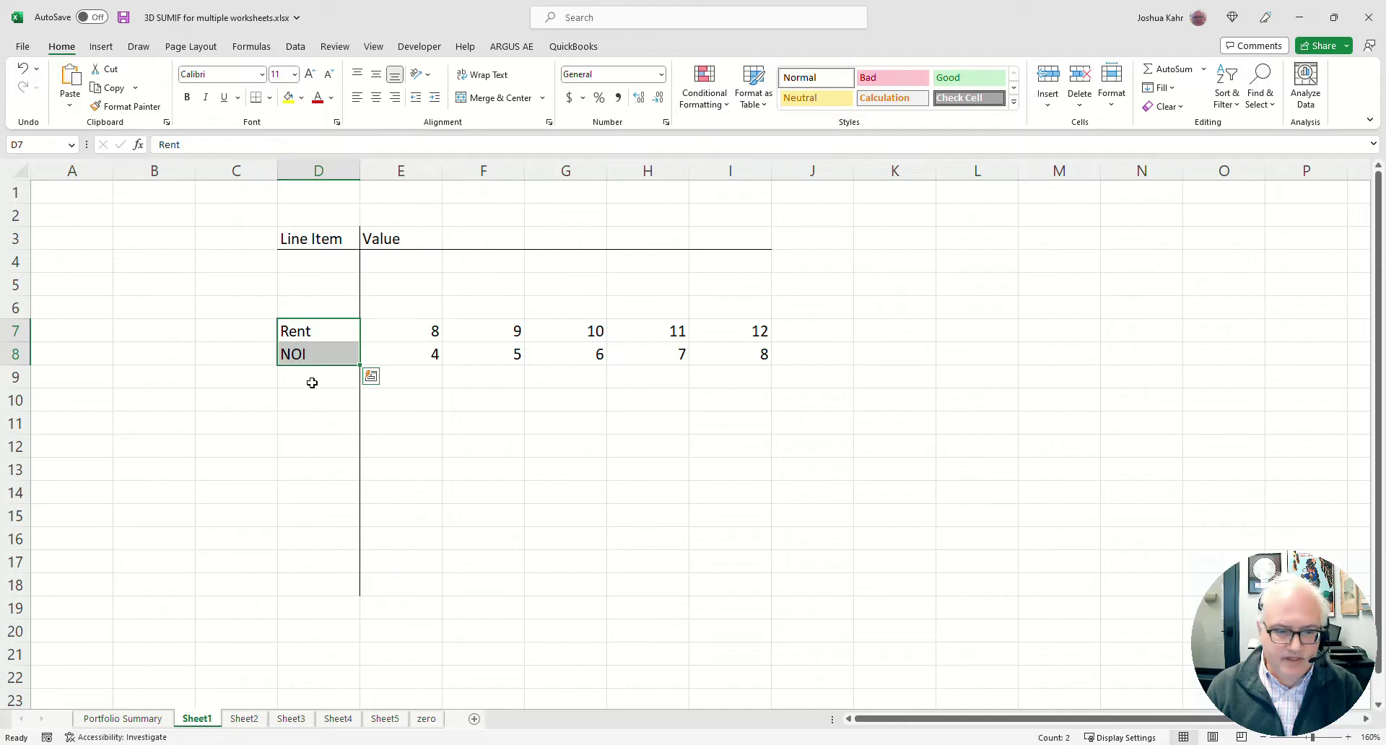
pyautogui.click(232, 720)
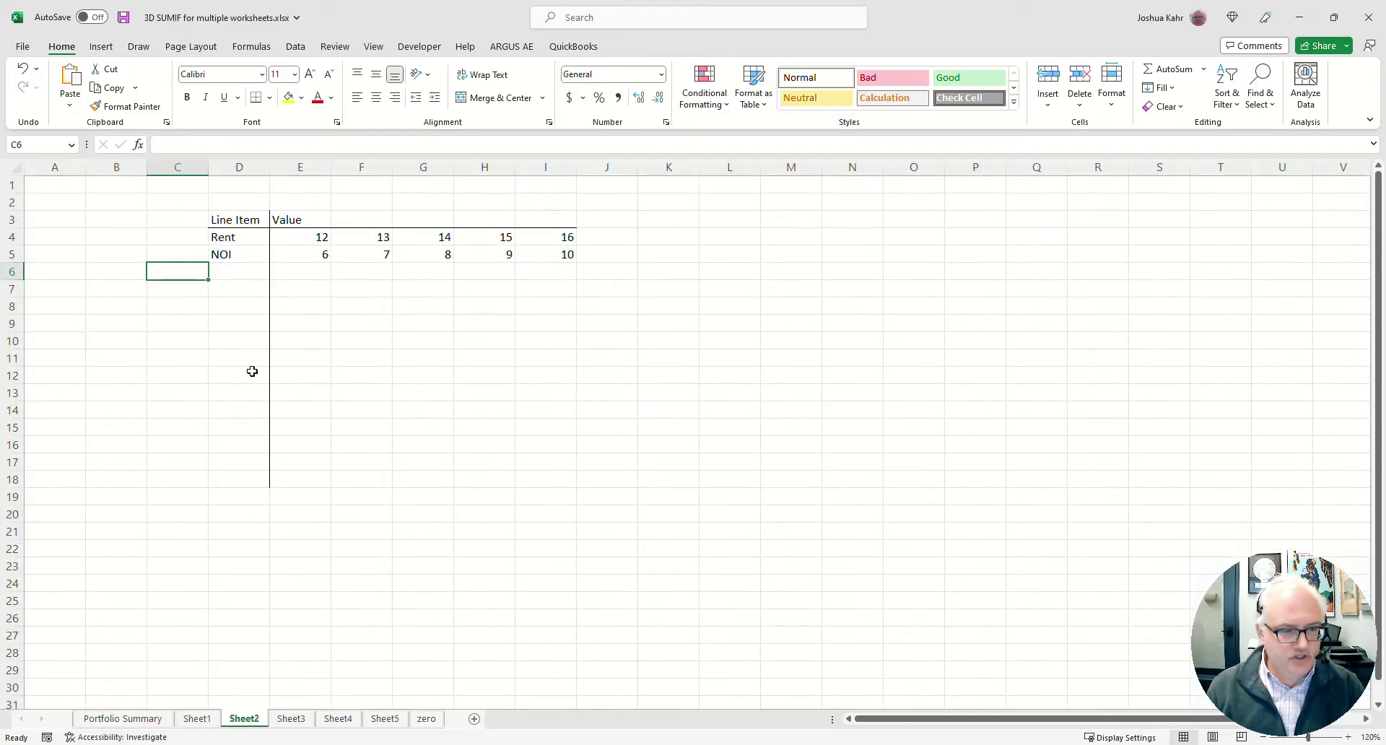
pyautogui.moveTo(256, 239); pyautogui.dragTo(558, 257)
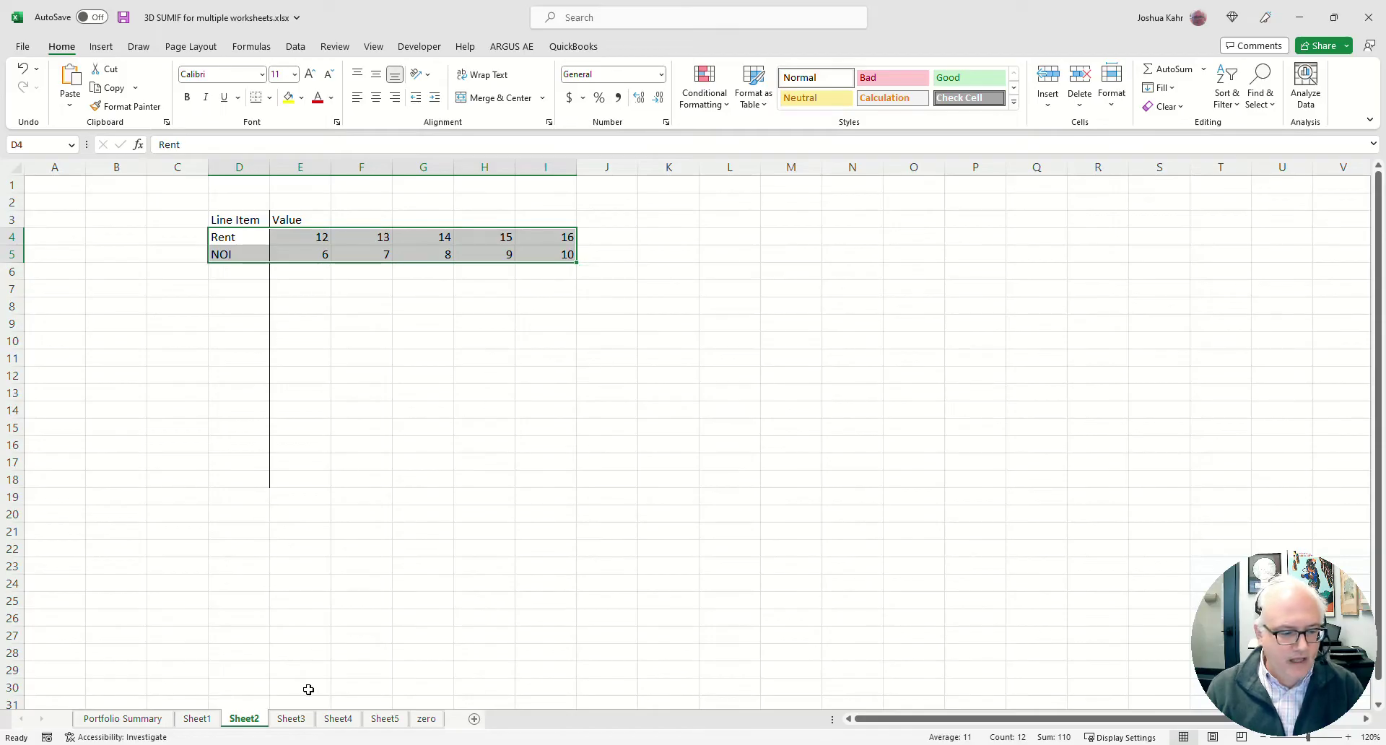
# Step: Review the Rent and NOI rows on Sheet3 and Sheet4, ending on Sheet4's Rent 50–55 and NOI 25–30
pyautogui.click(296, 719)
pyautogui.click(238, 309)
pyautogui.moveTo(238, 311); pyautogui.dragTo(535, 312)
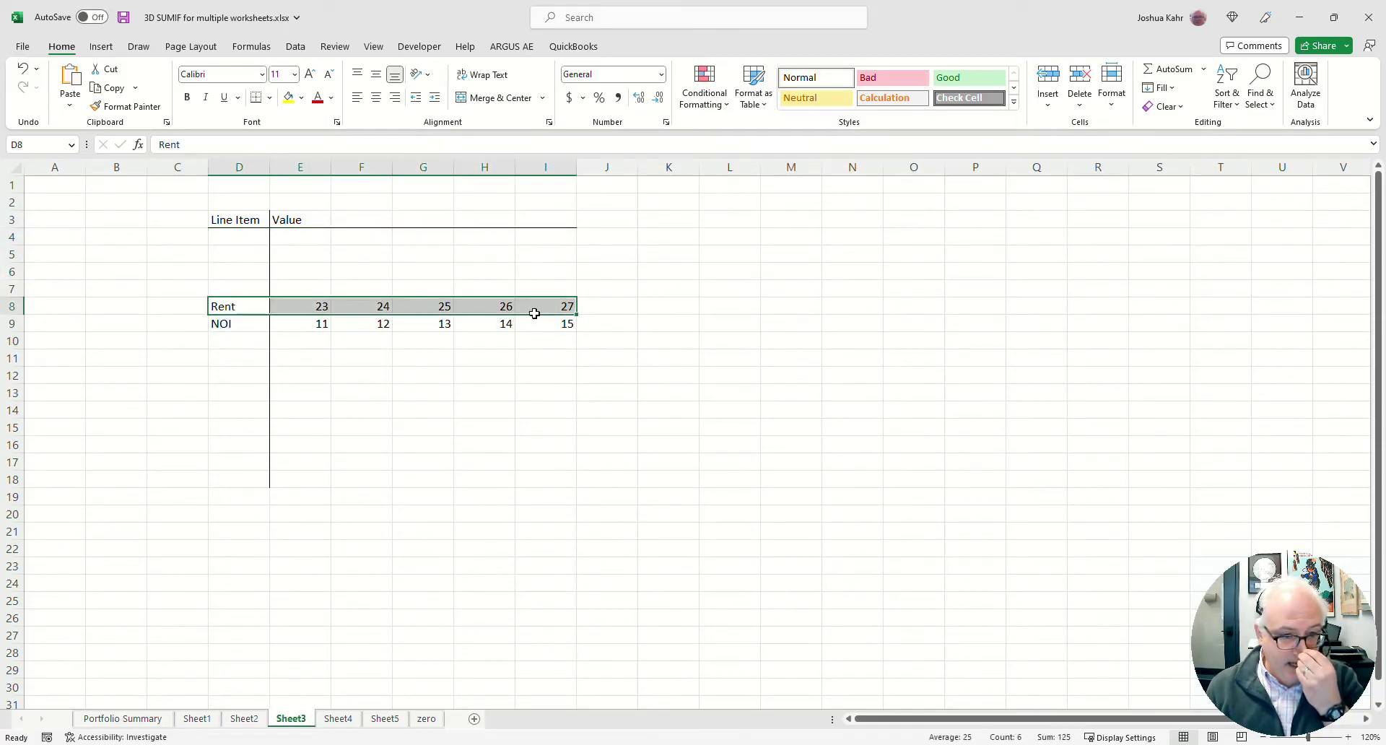
pyautogui.click(338, 718)
pyautogui.moveTo(227, 323); pyautogui.dragTo(529, 339)
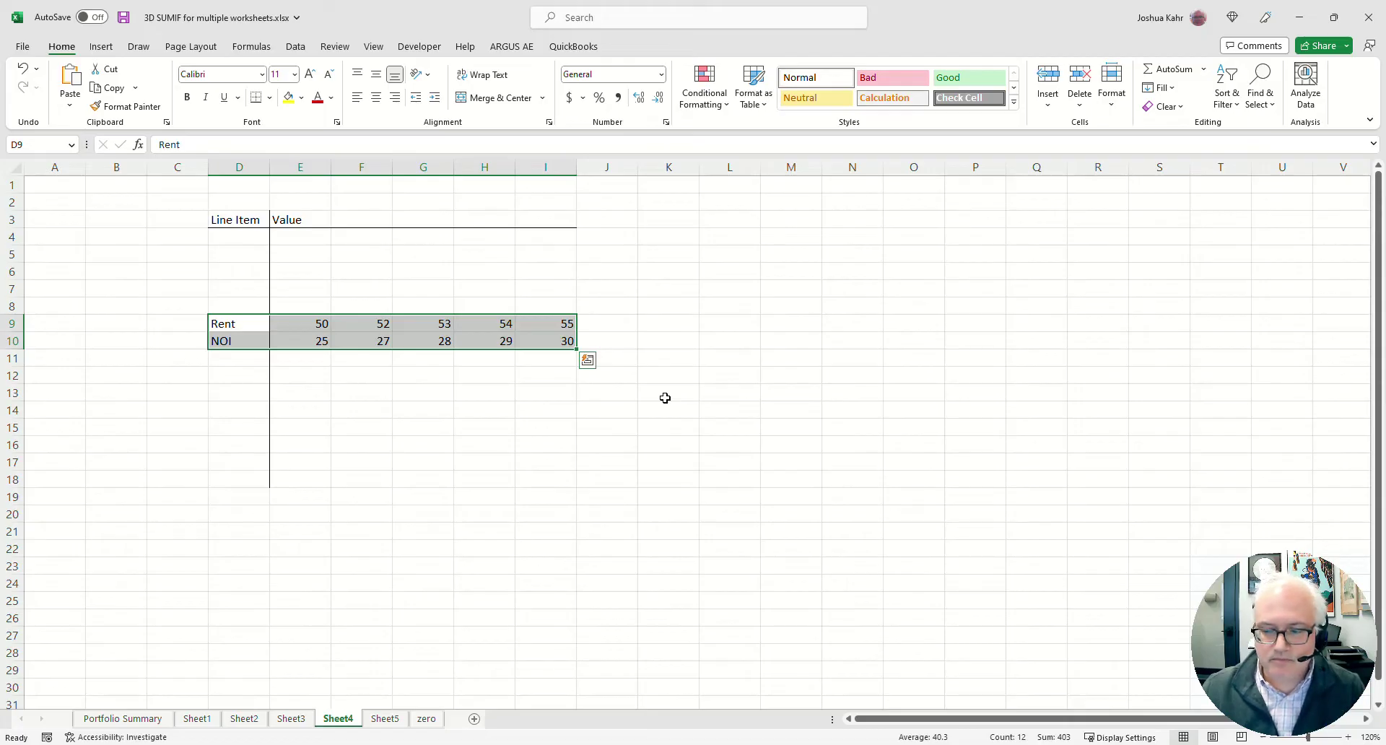
pyautogui.click(477, 443)
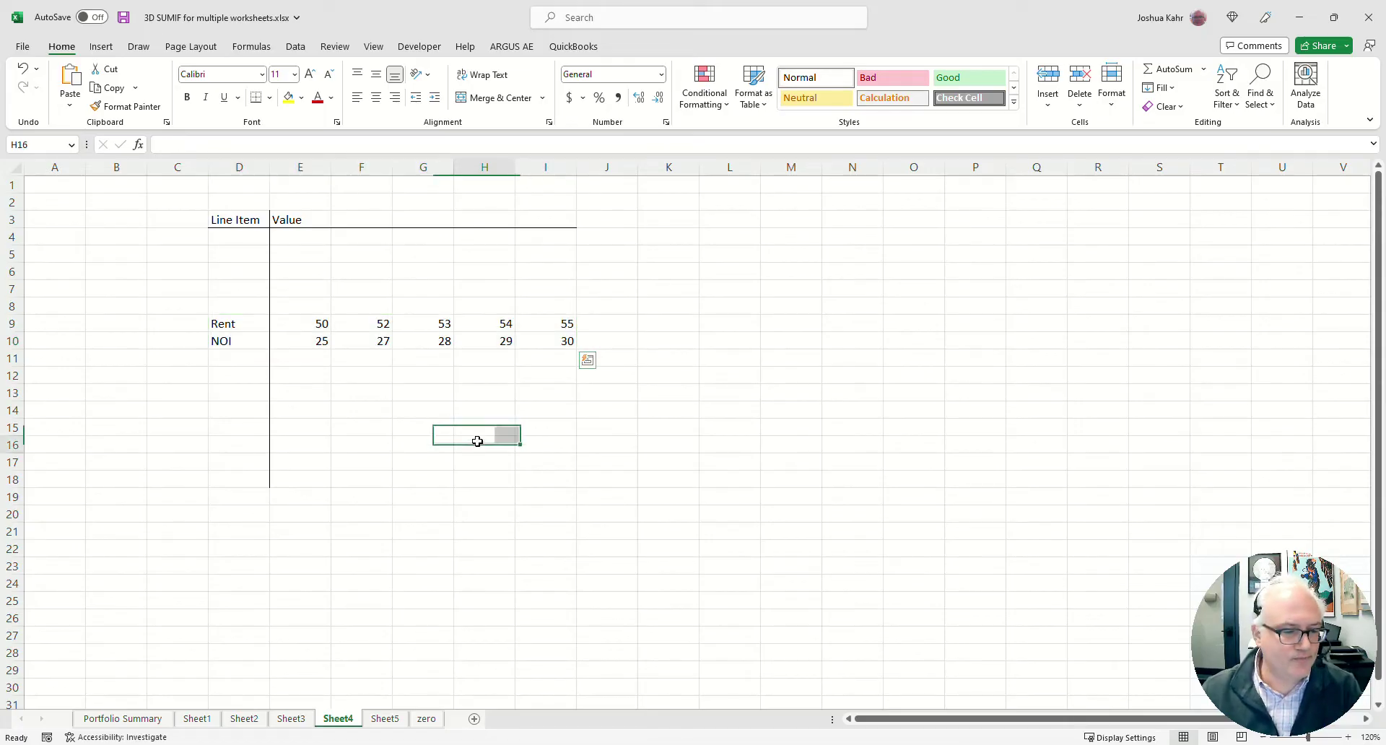
# Step: Walk through the listed sheets Sheet2–Sheet5 and two 'zero' entries, confirming the zero sheet is blank
pyautogui.click(123, 718)
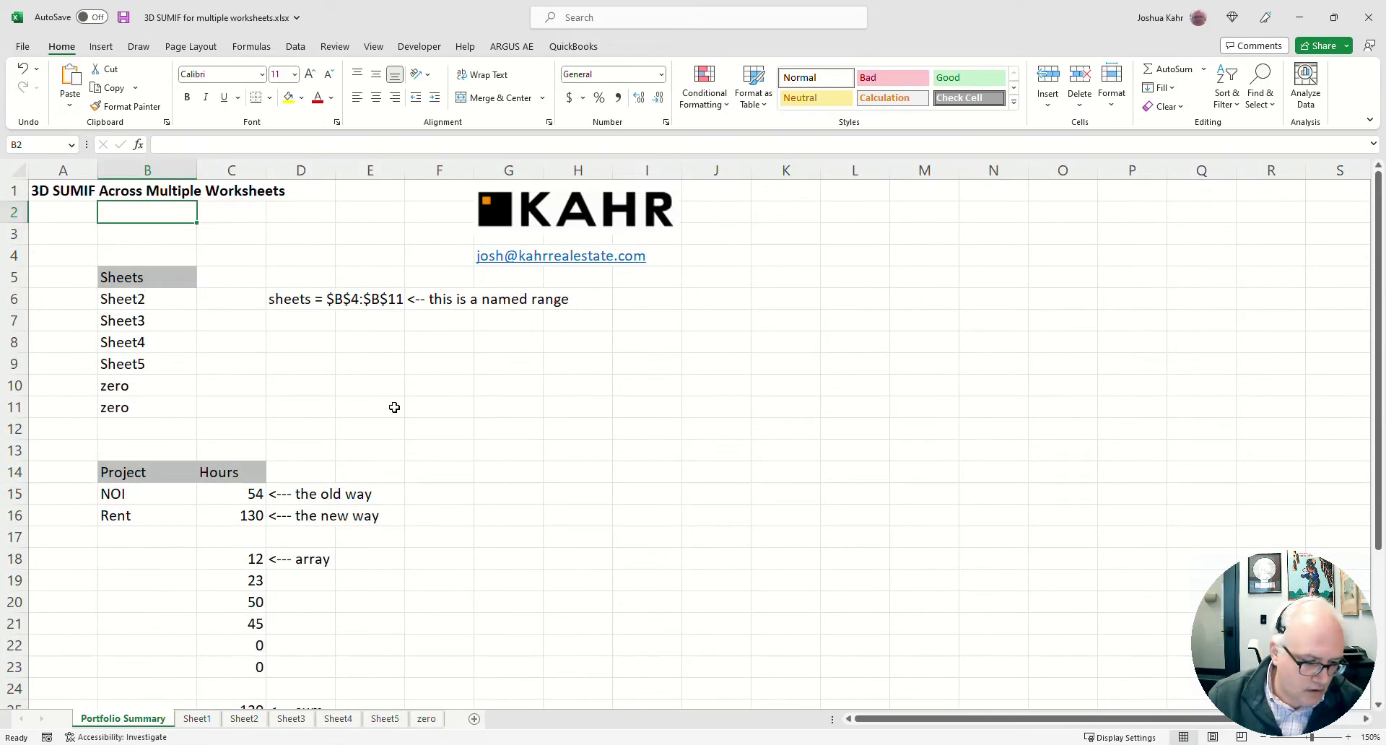
pyautogui.click(389, 415)
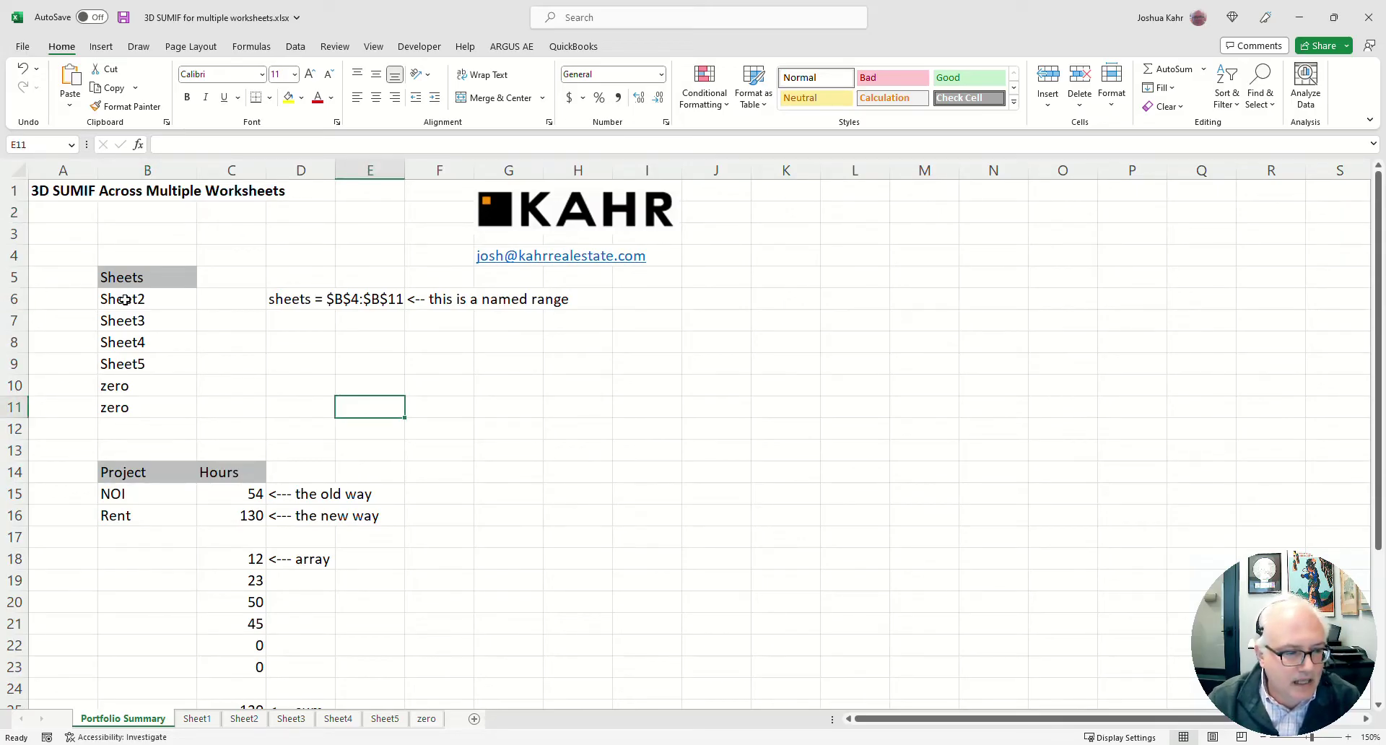
pyautogui.click(150, 301)
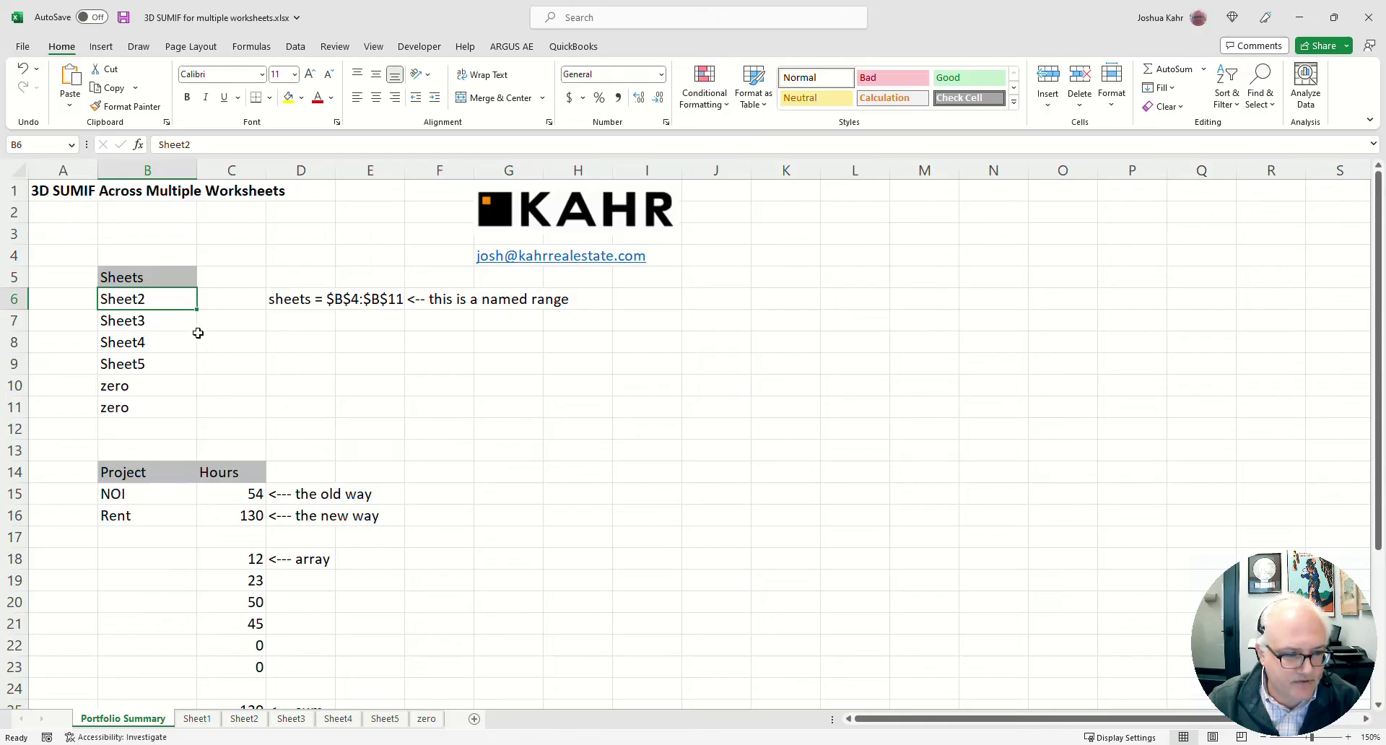
pyautogui.click(177, 322)
pyautogui.click(178, 342)
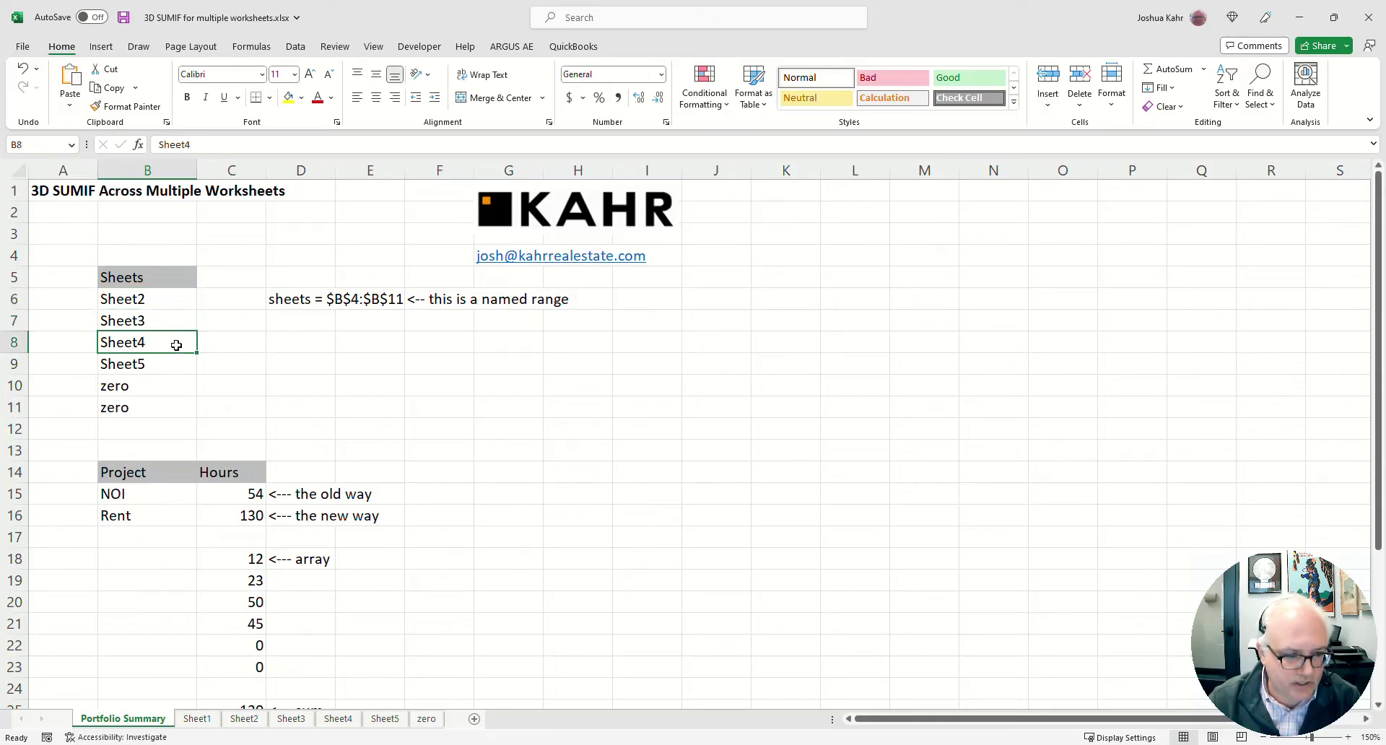
pyautogui.click(177, 364)
pyautogui.moveTo(178, 391); pyautogui.dragTo(177, 401)
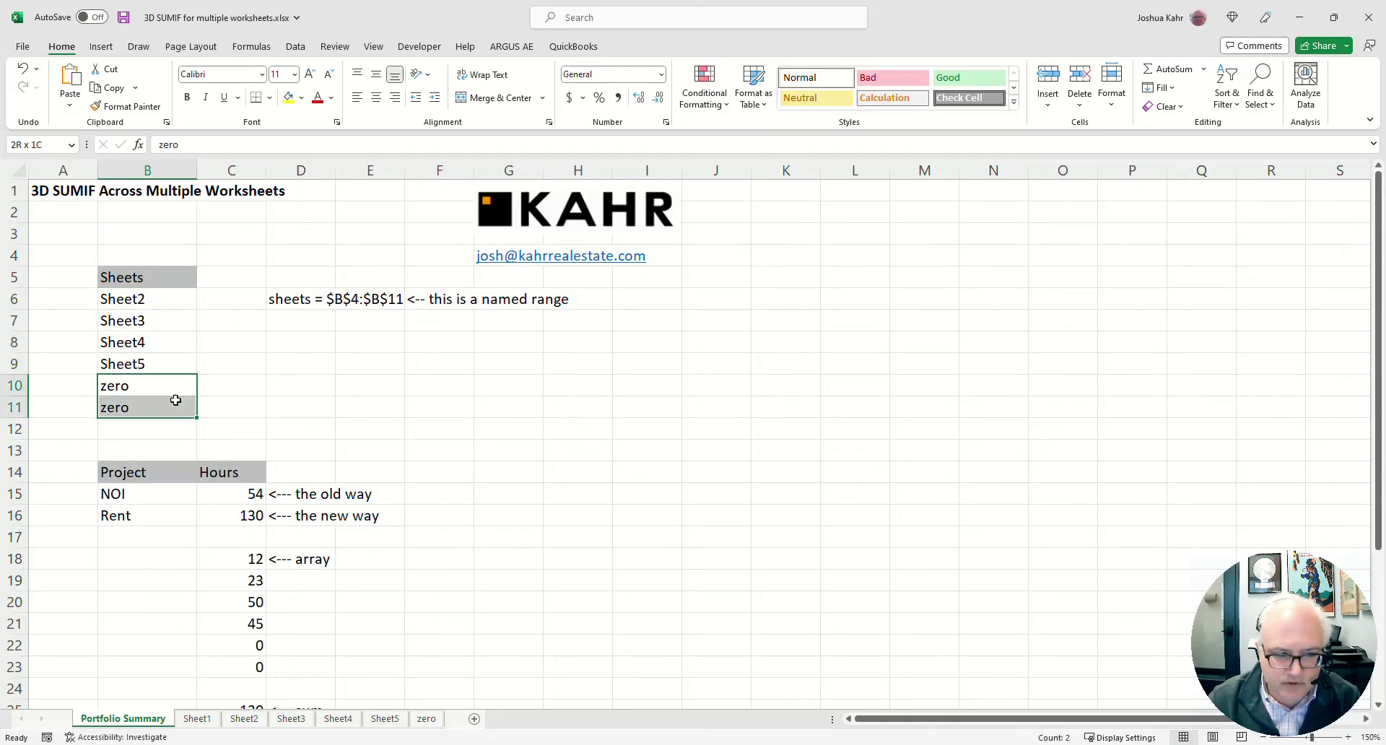
pyautogui.click(439, 719)
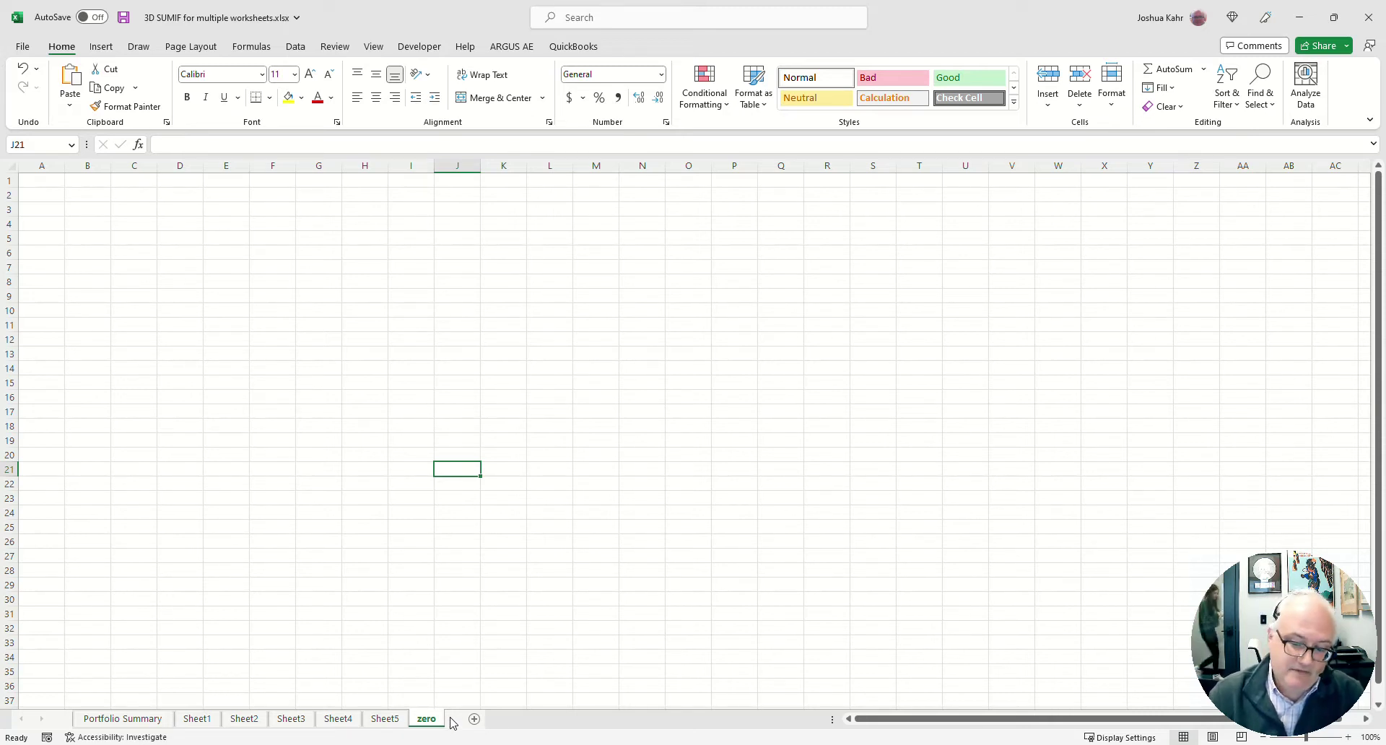
pyautogui.click(145, 718)
# Step: Check in Name Manager that 'sheets' refers to 'Portfolio Summary'!$B$6:$B$11
pyautogui.click(245, 279)
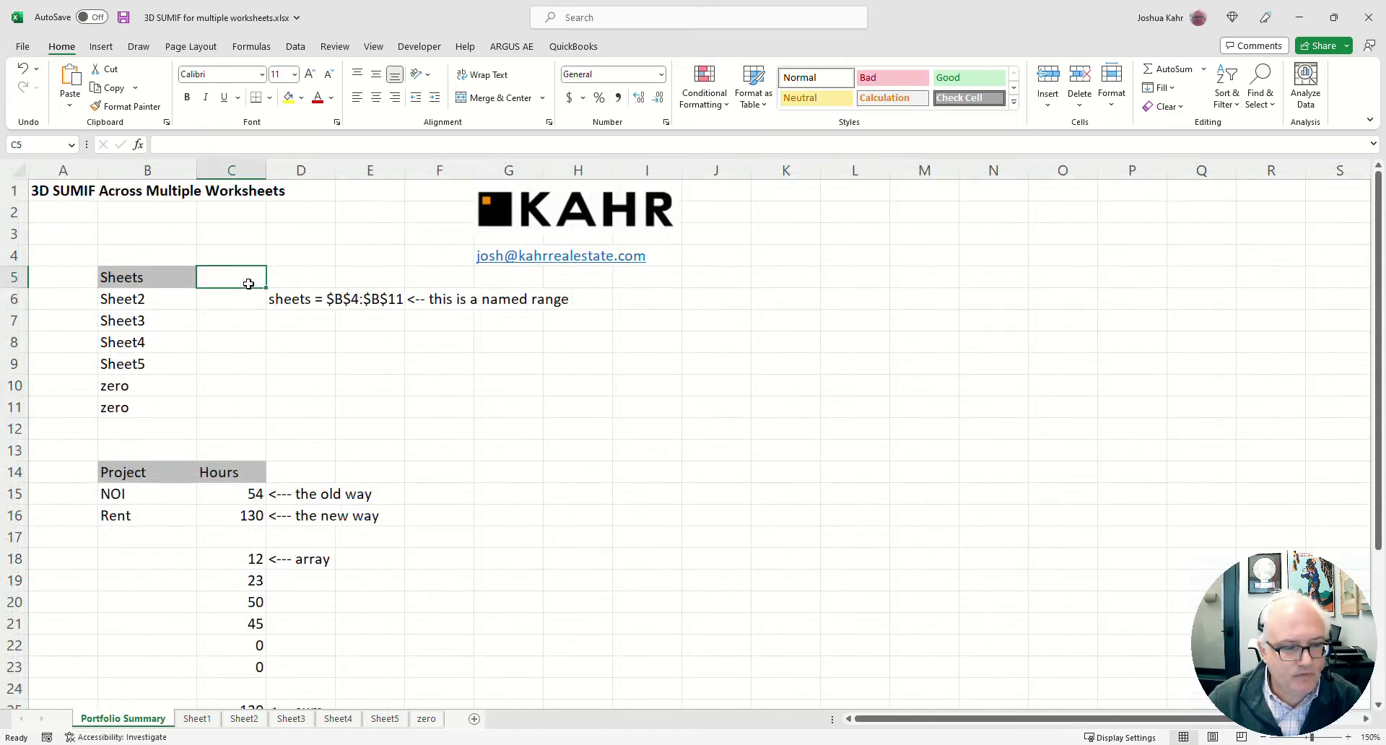
pyautogui.press('Down')
pyautogui.press('Right')
pyautogui.moveTo(189, 299); pyautogui.dragTo(152, 387)
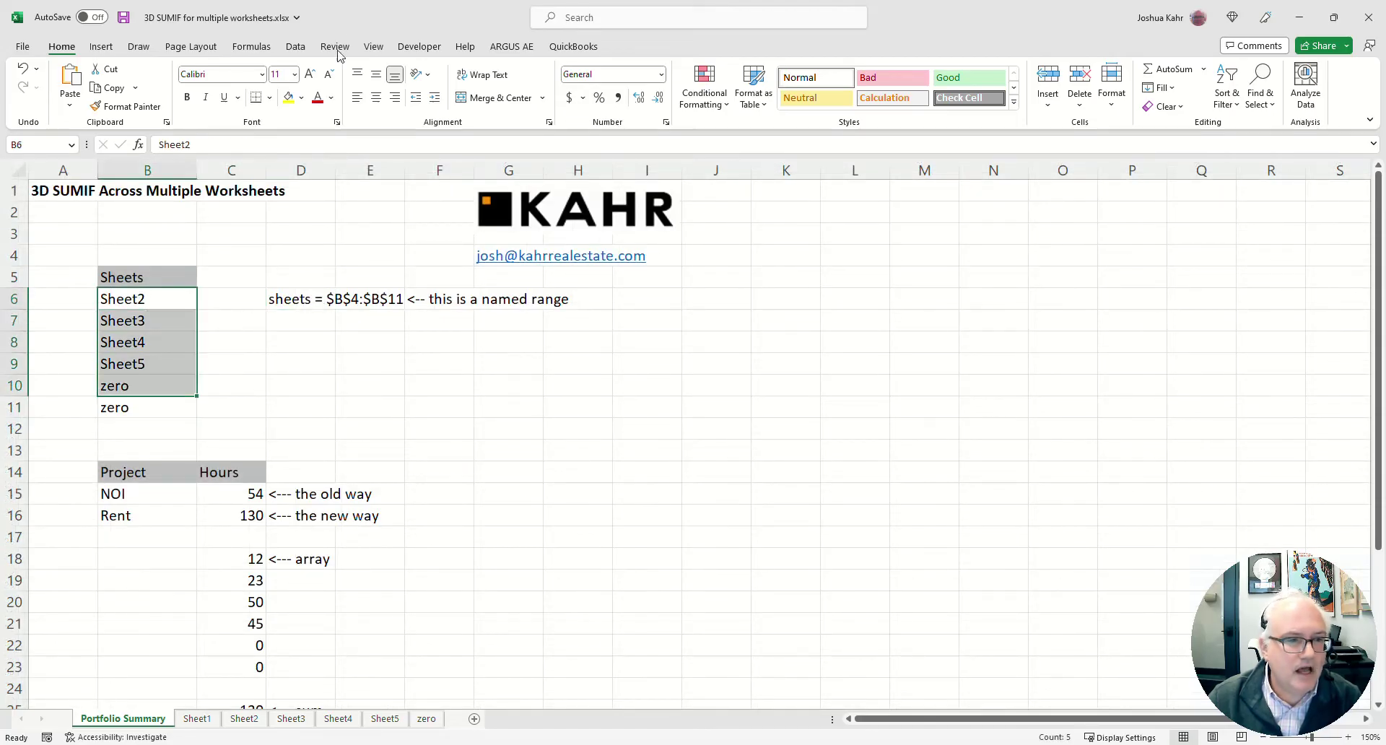
pyautogui.click(251, 46)
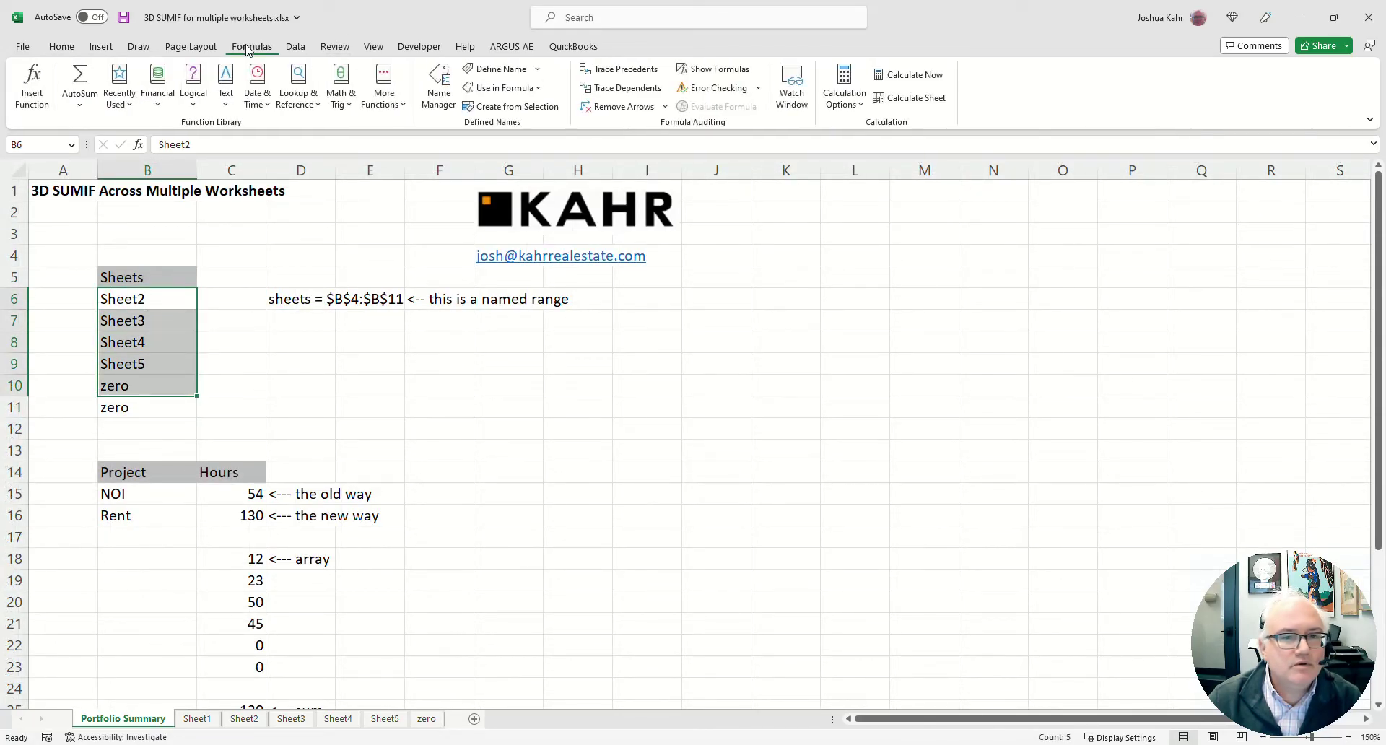
pyautogui.click(436, 103)
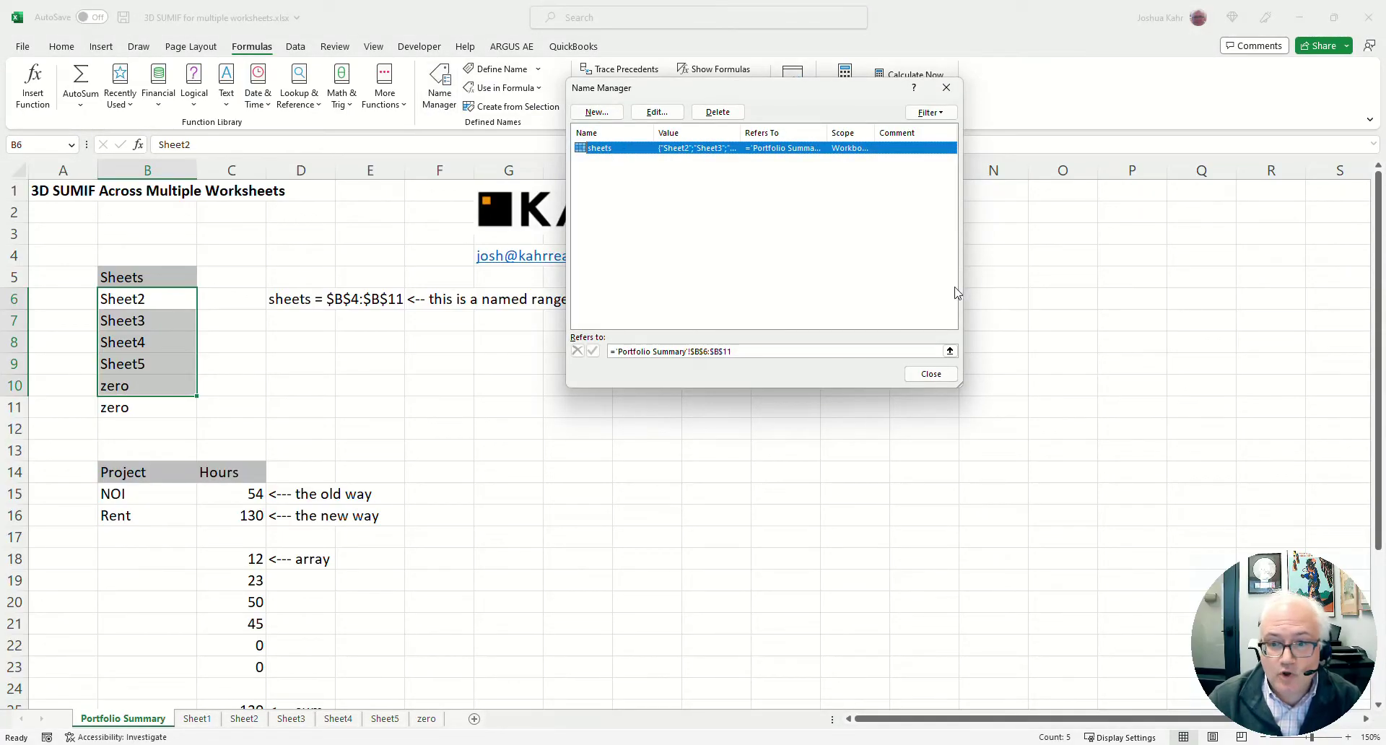
pyautogui.click(704, 350)
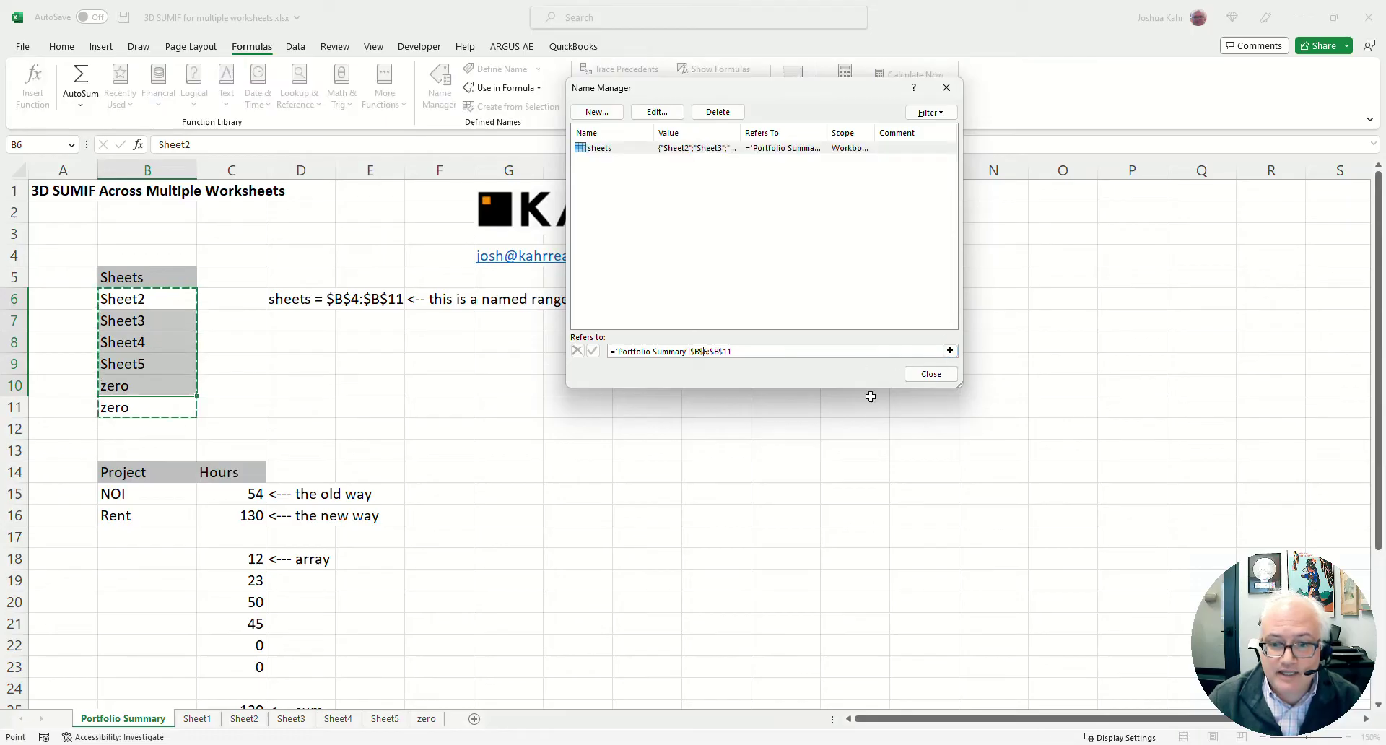
pyautogui.click(931, 374)
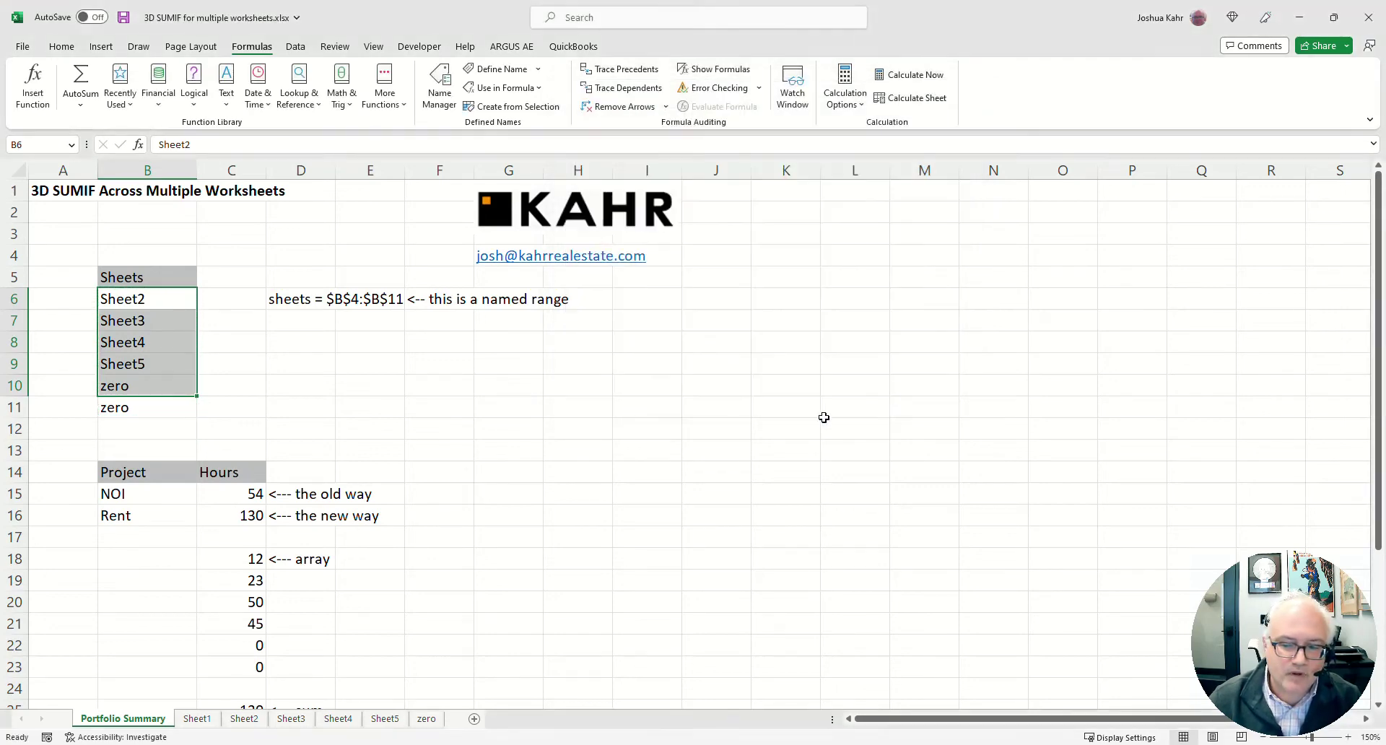
pyautogui.click(658, 476)
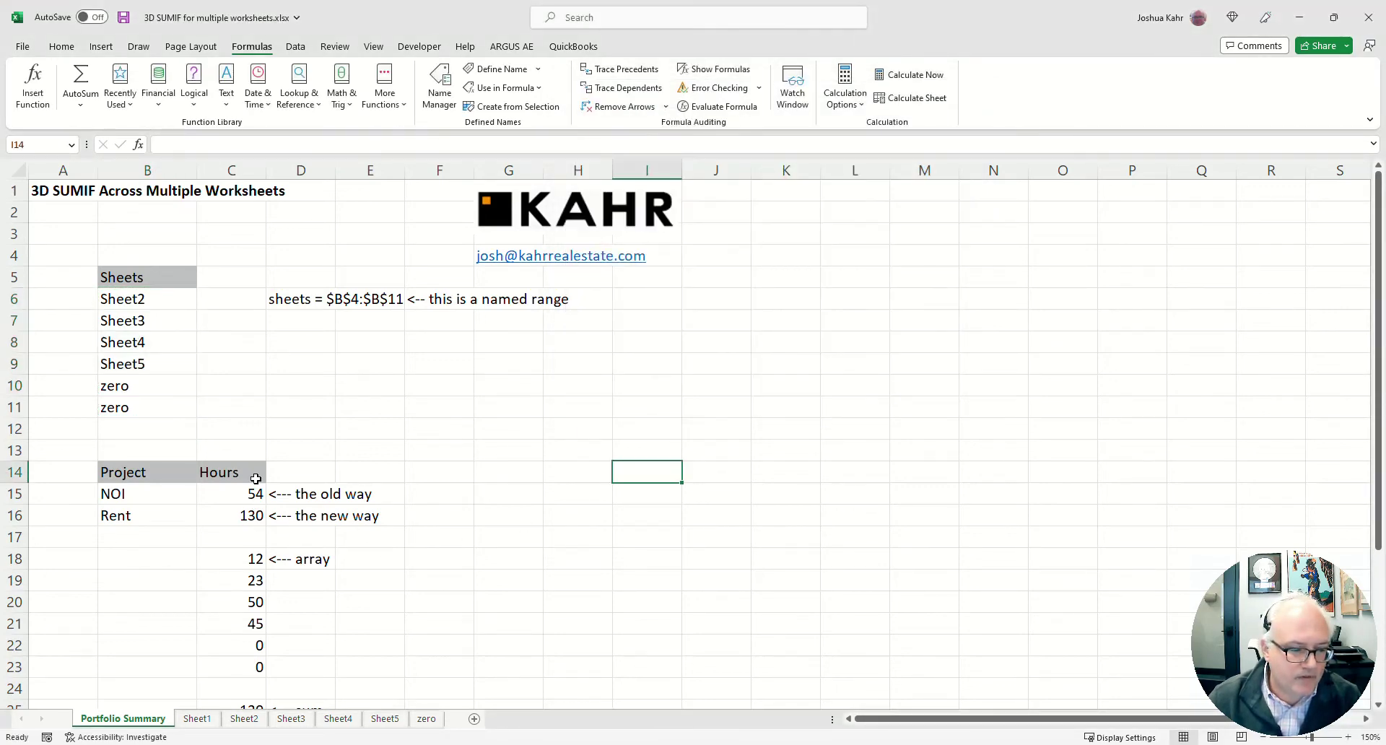
# Step: Zoom in and show C15's SUMPRODUCT(SUMIF(INDIRECT(sheets…))) NOI formula in-cell
pyautogui.click(1347, 737)
pyautogui.click(1347, 737)
pyautogui.click(283, 490)
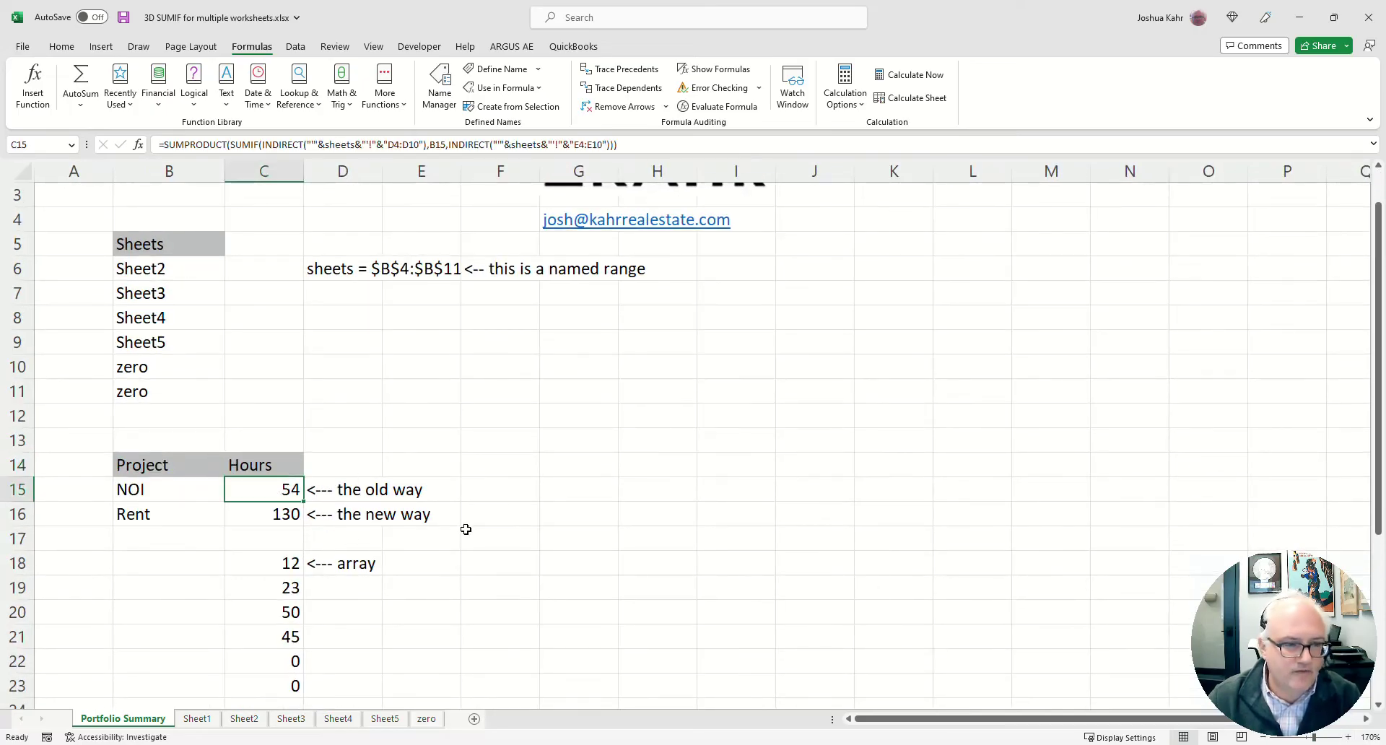
pyautogui.press('F2')
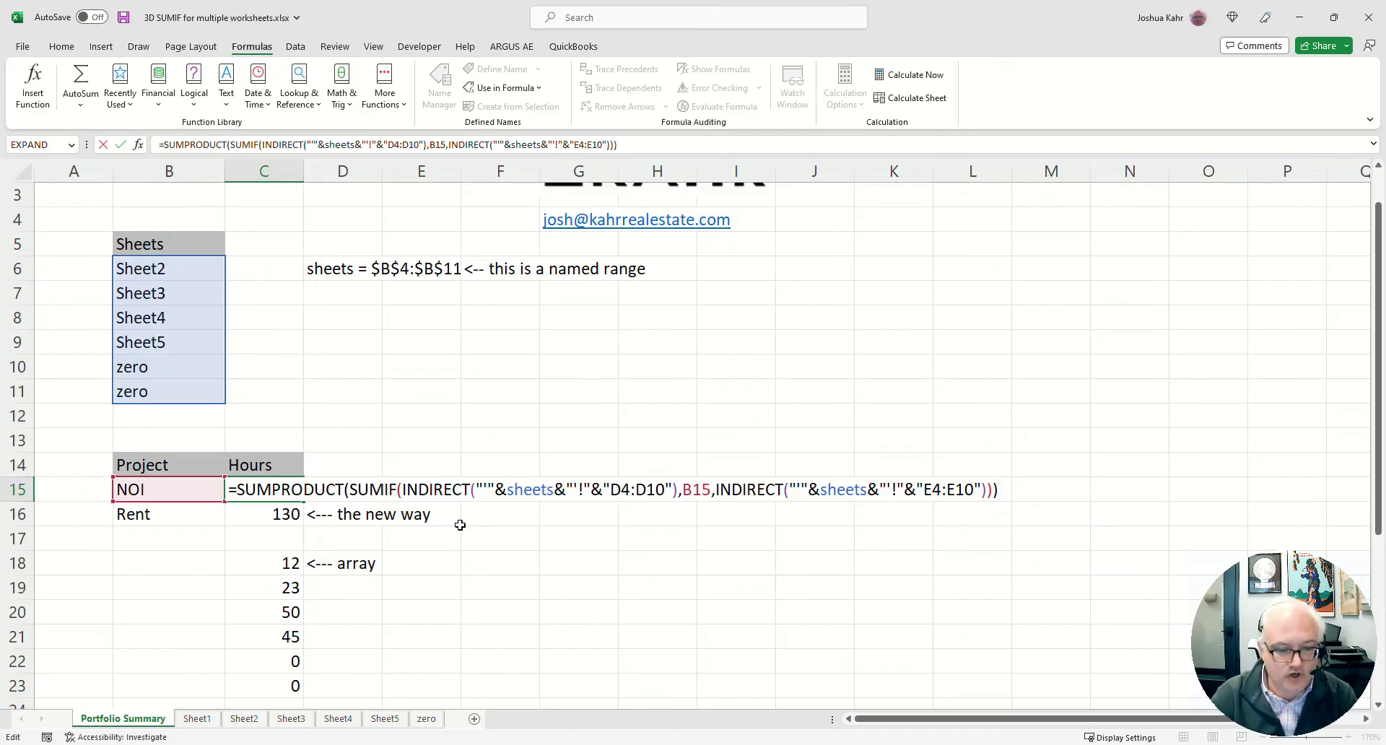
# Step: Show C16's Rent formula, which totals 130
pyautogui.press('Escape')
pyautogui.press('Down')
pyautogui.press('F2')
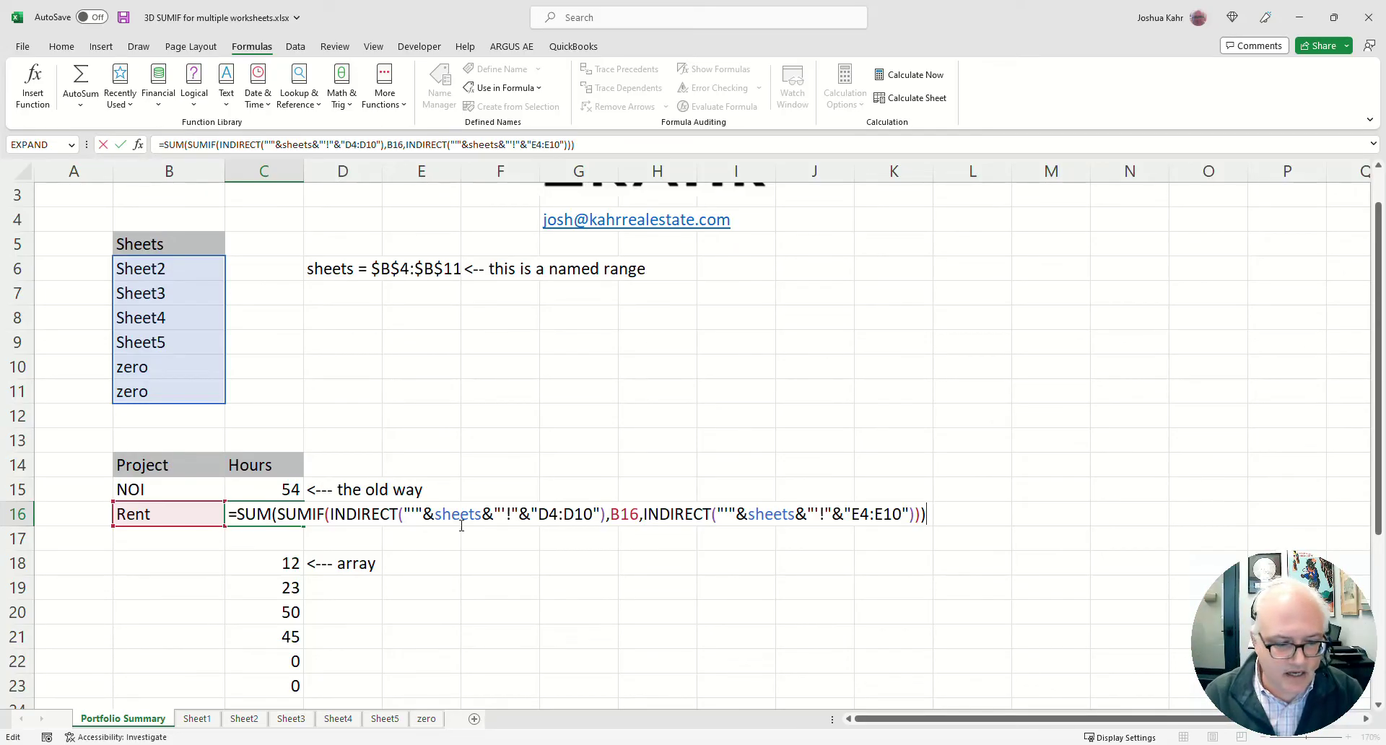
pyautogui.hotkey('ctrl', 'Return')
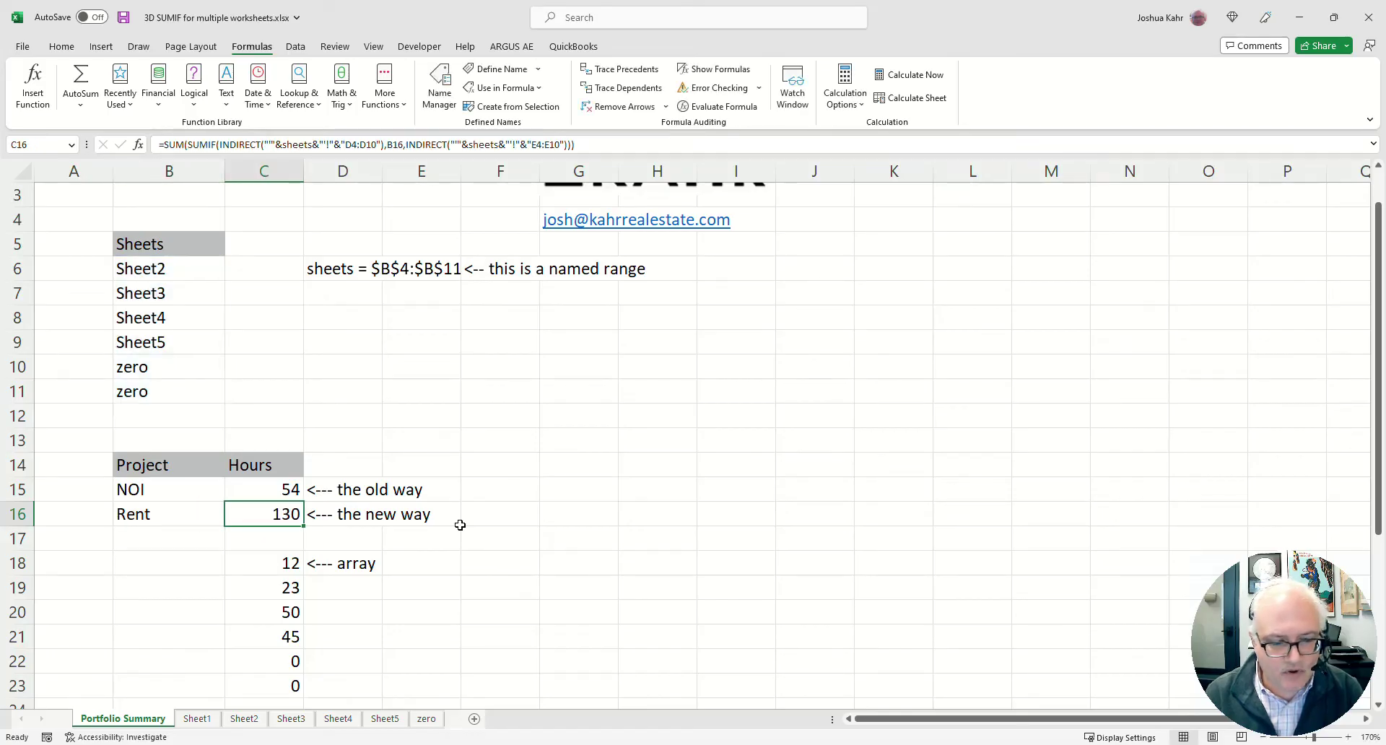
pyautogui.press('F2')
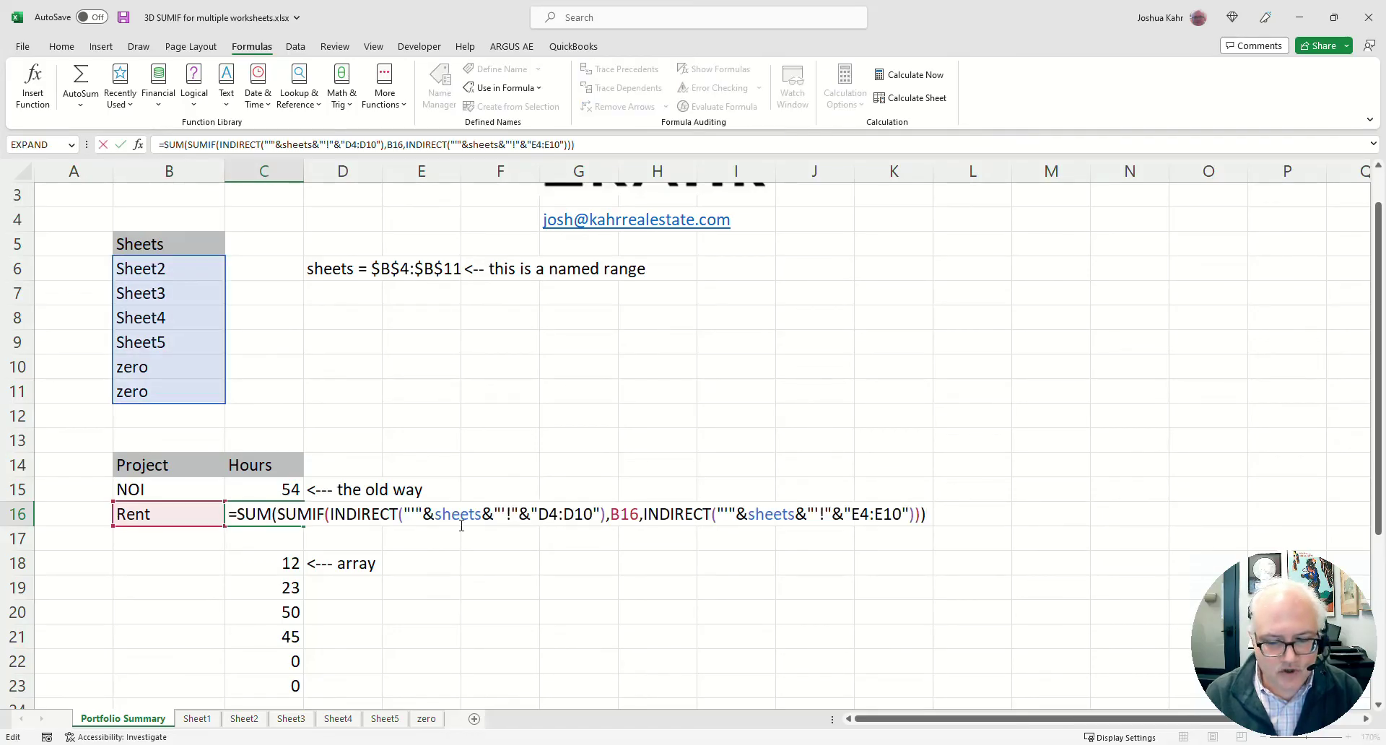
# Step: Change the B16 label to NOI to see 54, then undo back to Rent
pyautogui.hotkey('shift', 'Tab')
pyautogui.write('NOI')
pyautogui.press('Return')
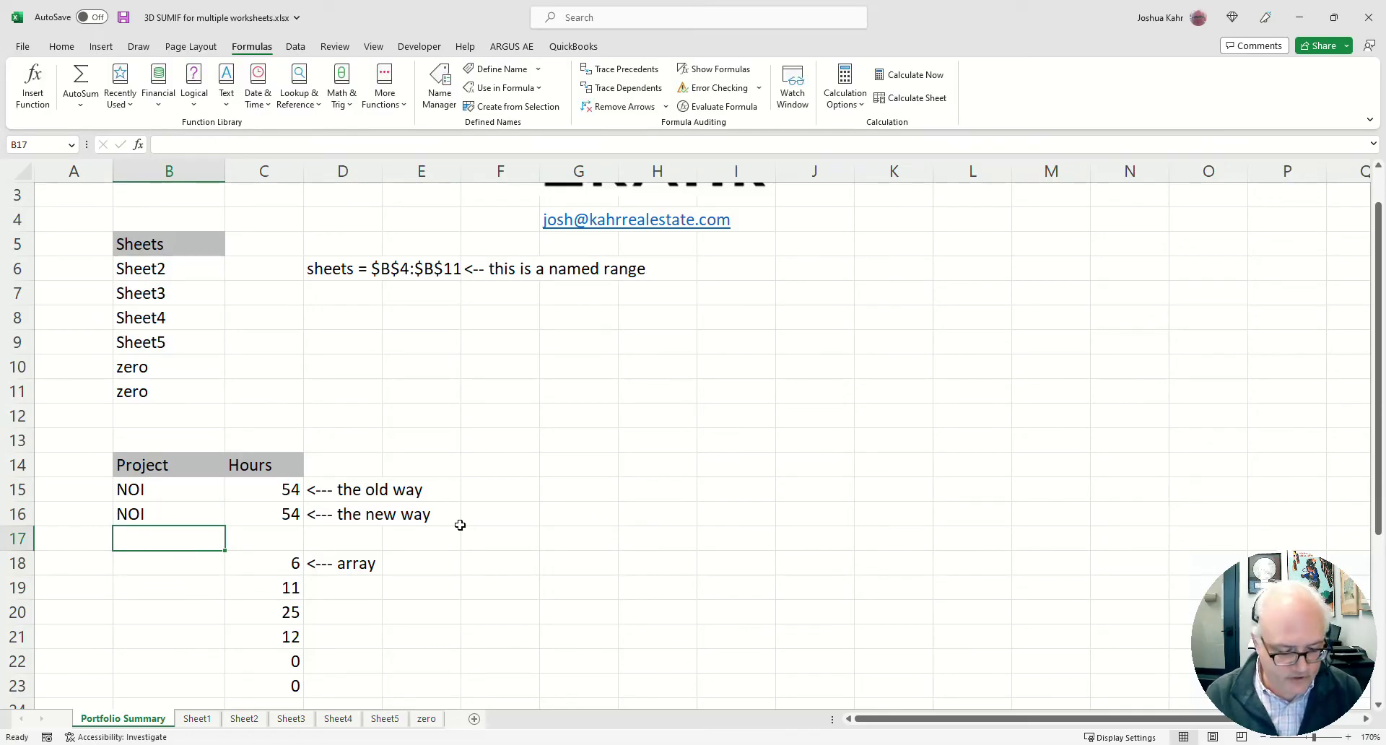
pyautogui.hotkey('ctrl', 'z')
# Step: Reopen C16's Rent formula, pointing out the 'sheets' name, leaving it unchanged
pyautogui.press('Right')
pyautogui.press('Right')
pyautogui.press('Left')
pyautogui.press('F2')
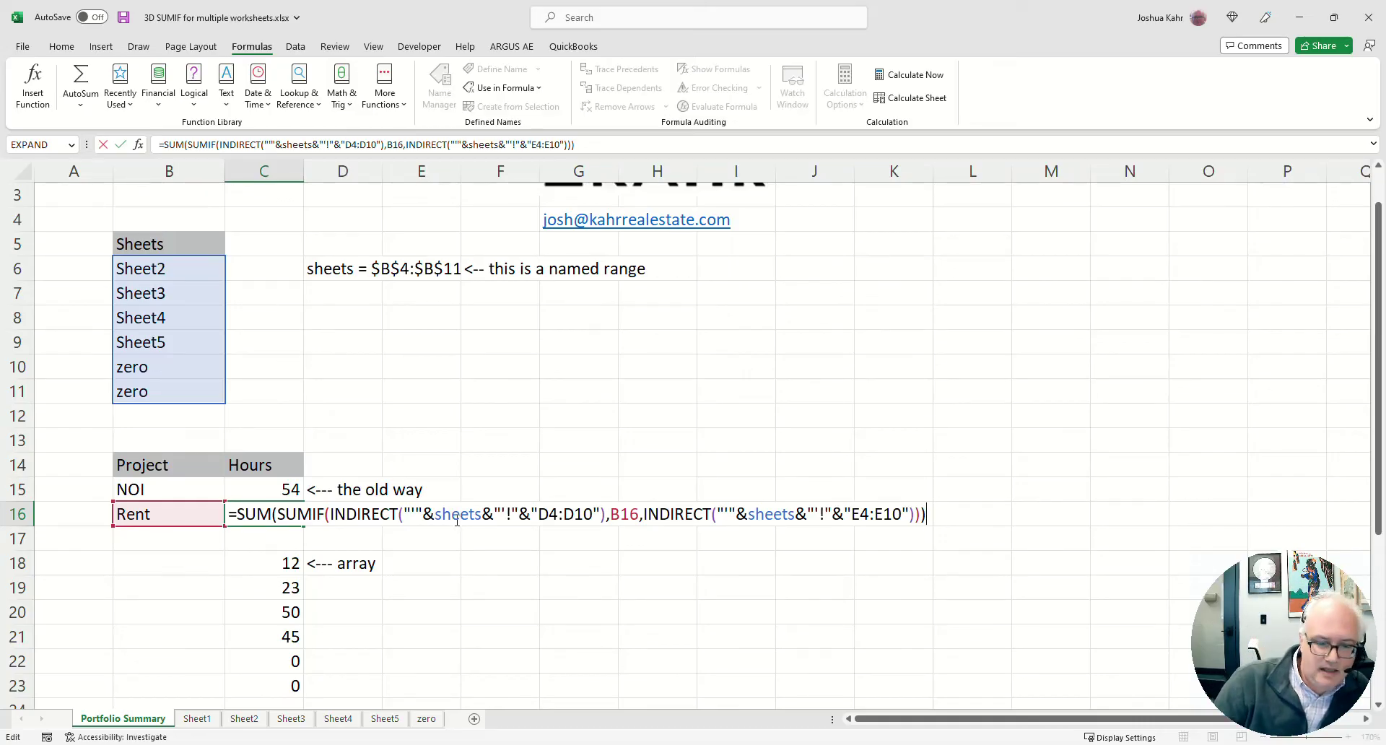
pyautogui.click(457, 515)
pyautogui.hotkey('ctrl', 'Return')
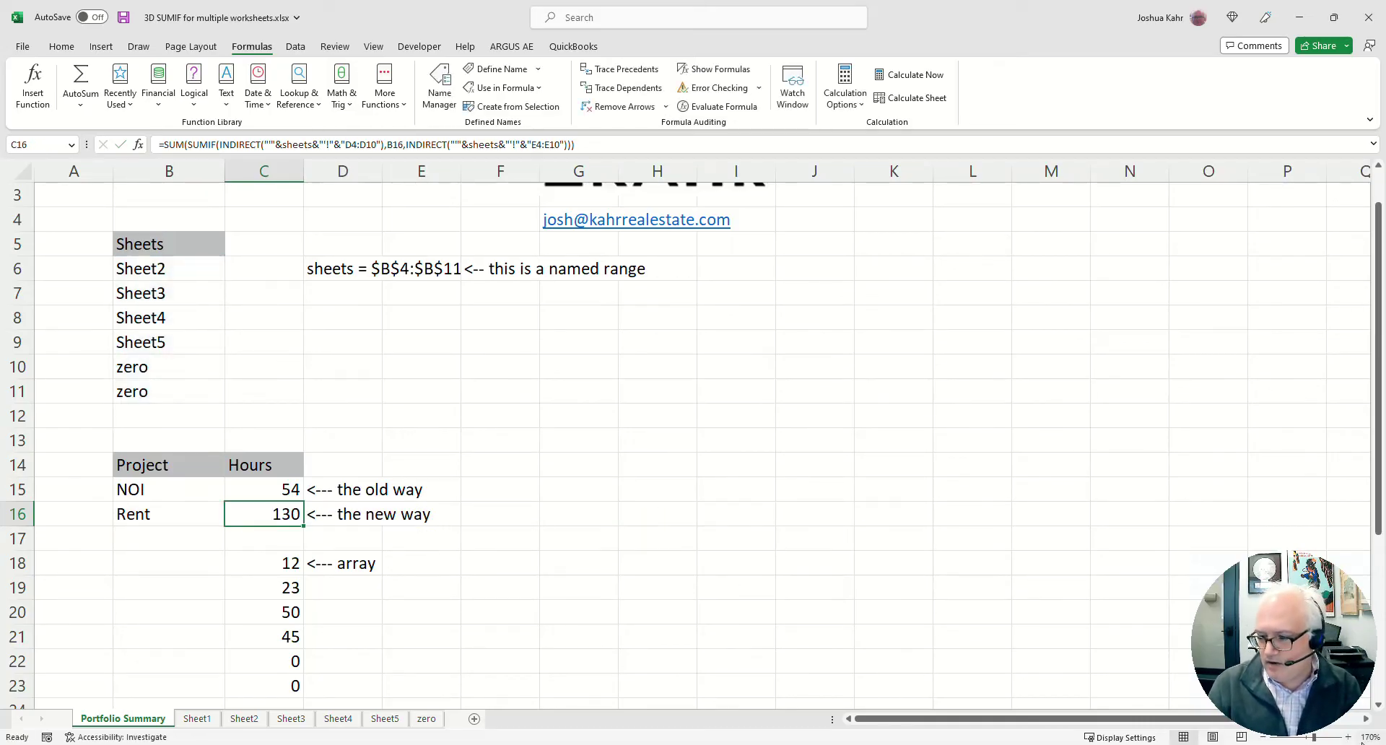
pyautogui.click(1346, 737)
pyautogui.click(1347, 738)
pyautogui.click(1347, 738)
pyautogui.click(1347, 738)
# Step: Highlight the parts of C16's formula: 'sheets', D4:D10, B16, E4:E10 and SUMIF
pyautogui.press('F2')
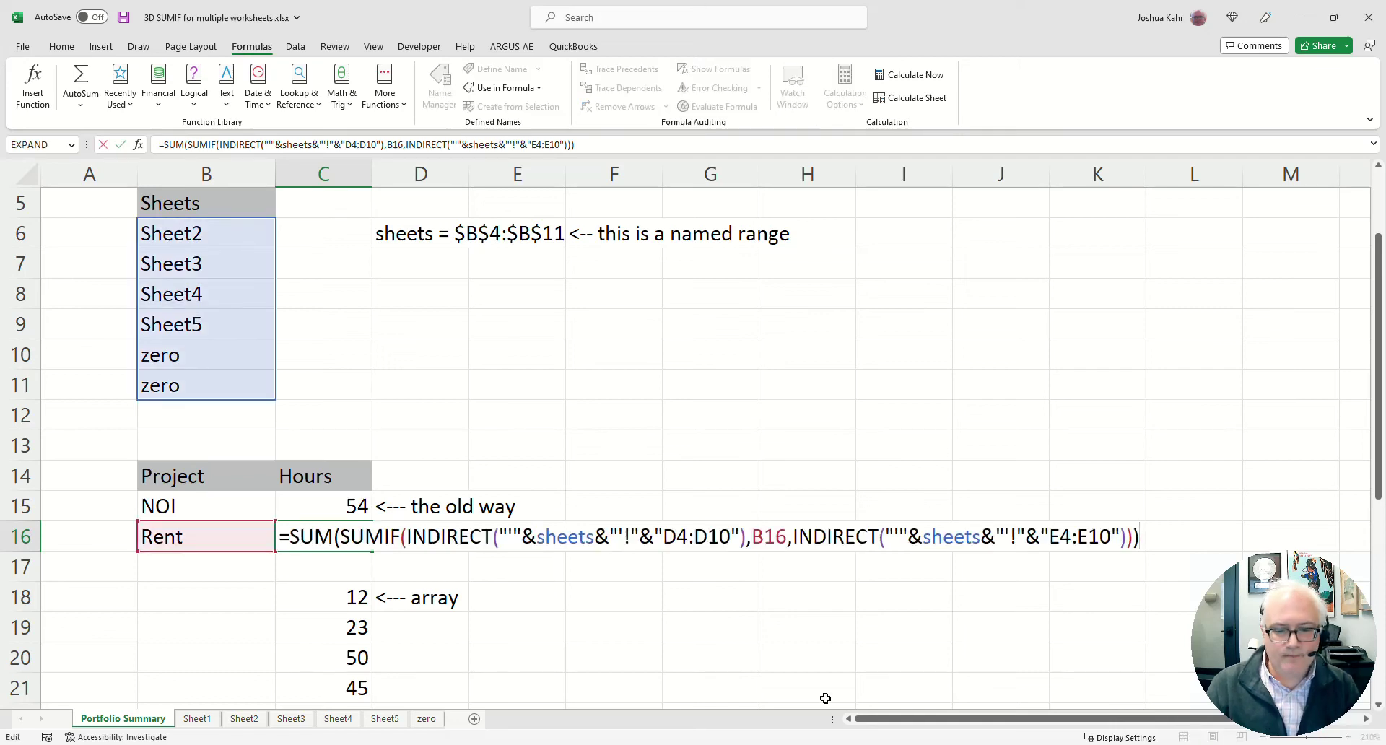
pyautogui.doubleClick(565, 536)
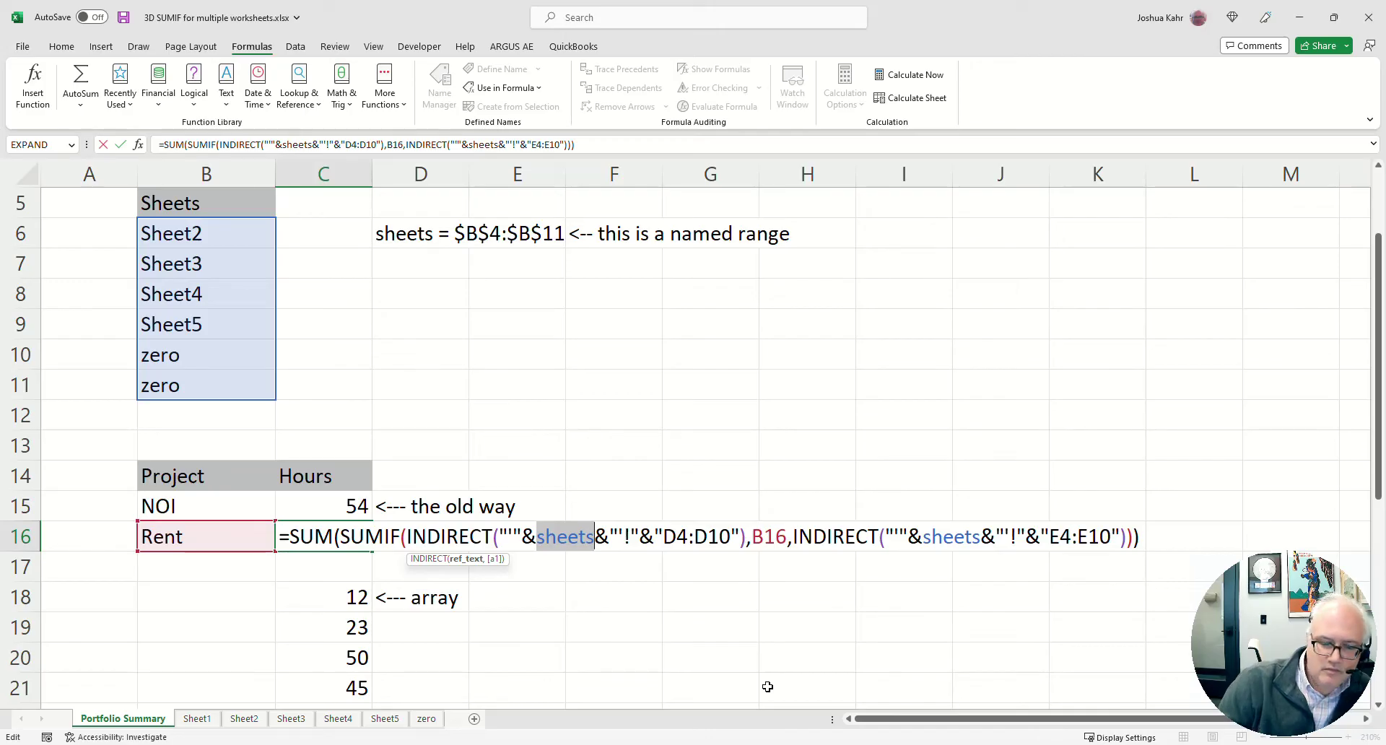
pyautogui.moveTo(663, 538); pyautogui.dragTo(732, 536)
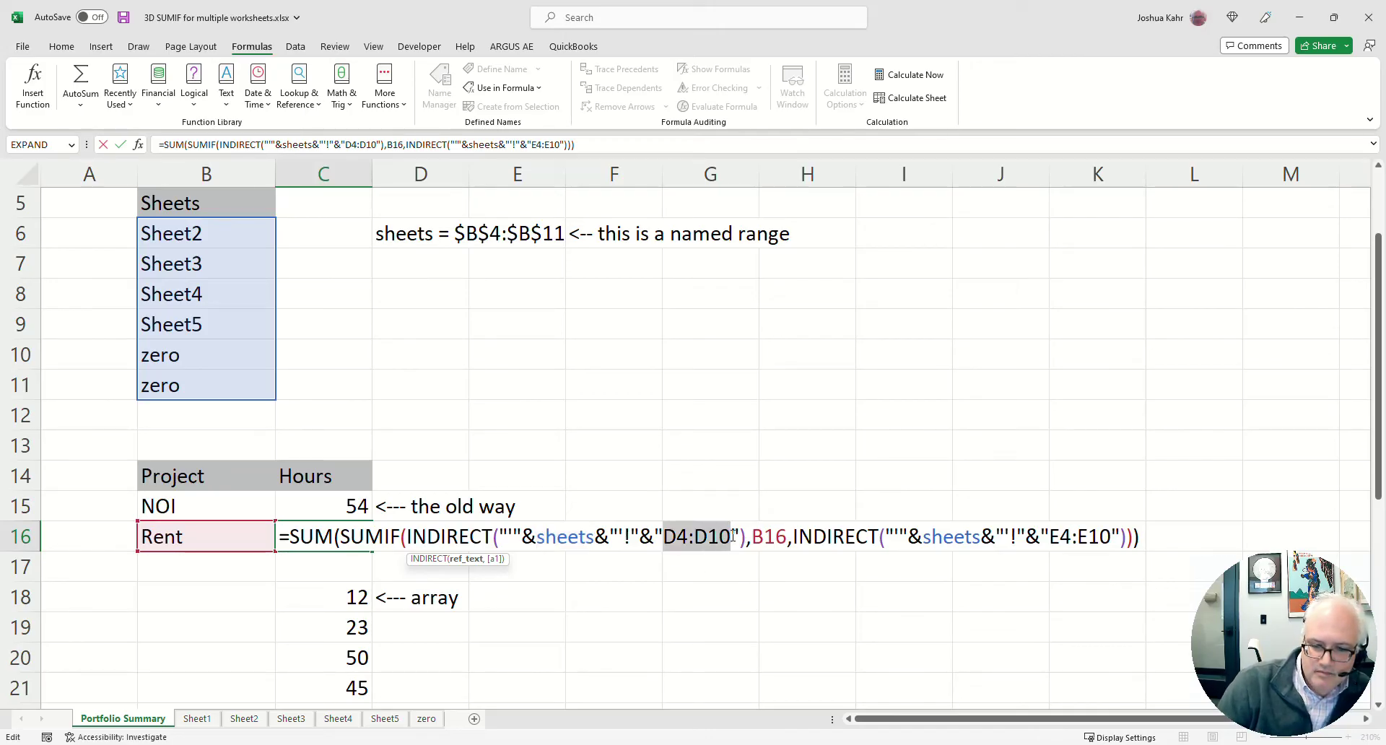
pyautogui.doubleClick(769, 536)
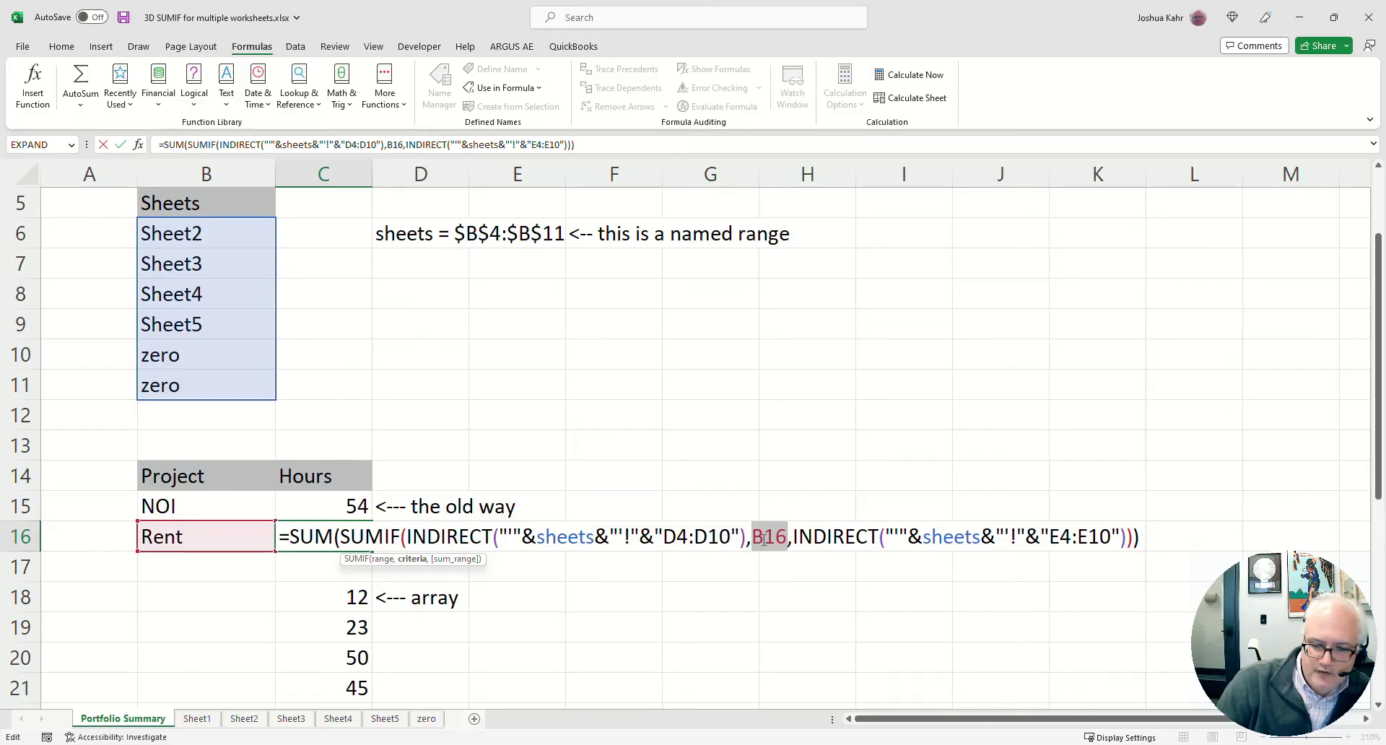
pyautogui.moveTo(730, 536); pyautogui.dragTo(663, 536)
pyautogui.doubleClick(567, 538)
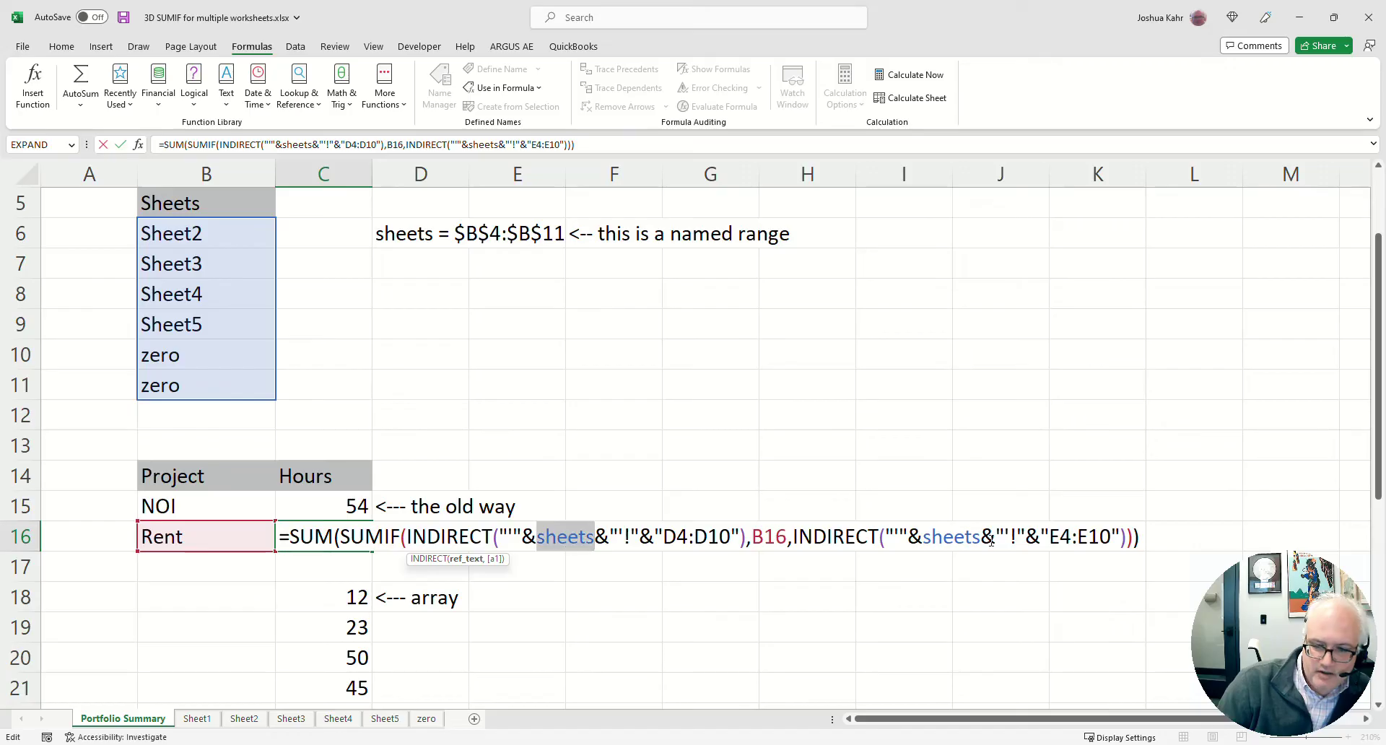
pyautogui.moveTo(1050, 536); pyautogui.dragTo(1112, 536)
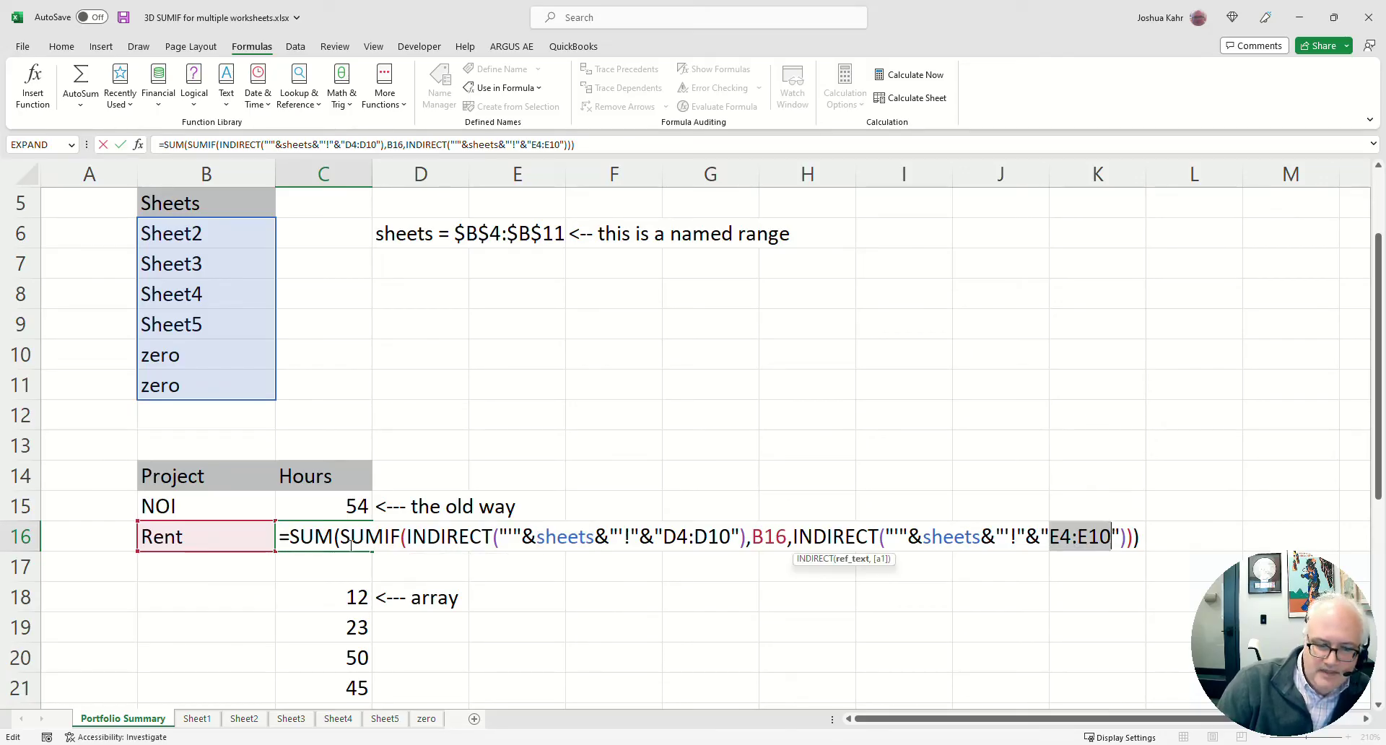
pyautogui.moveTo(340, 537); pyautogui.dragTo(399, 543)
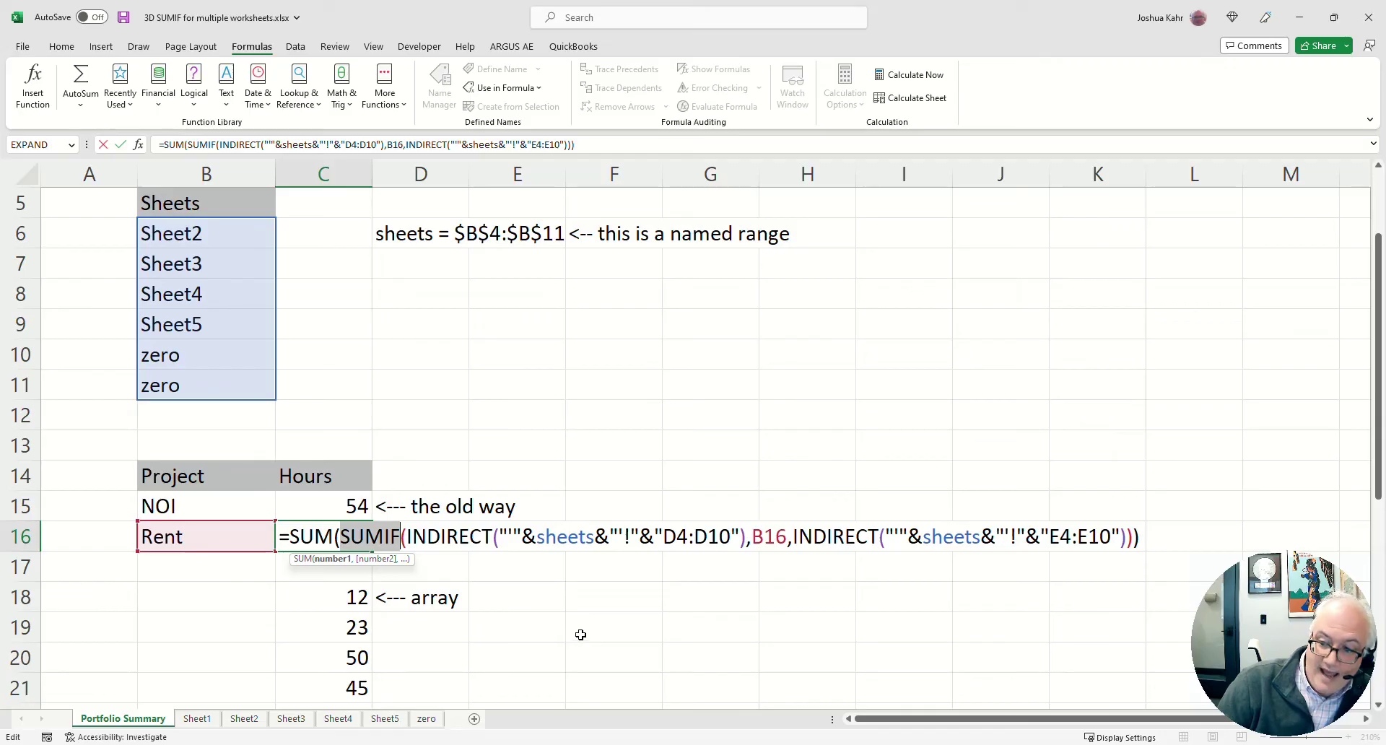
# Step: Copy the inner SUMIF(INDIRECT(…)) expression and paste it into C18 after =+
pyautogui.click(344, 538)
pyautogui.moveTo(345, 540); pyautogui.dragTo(1131, 547)
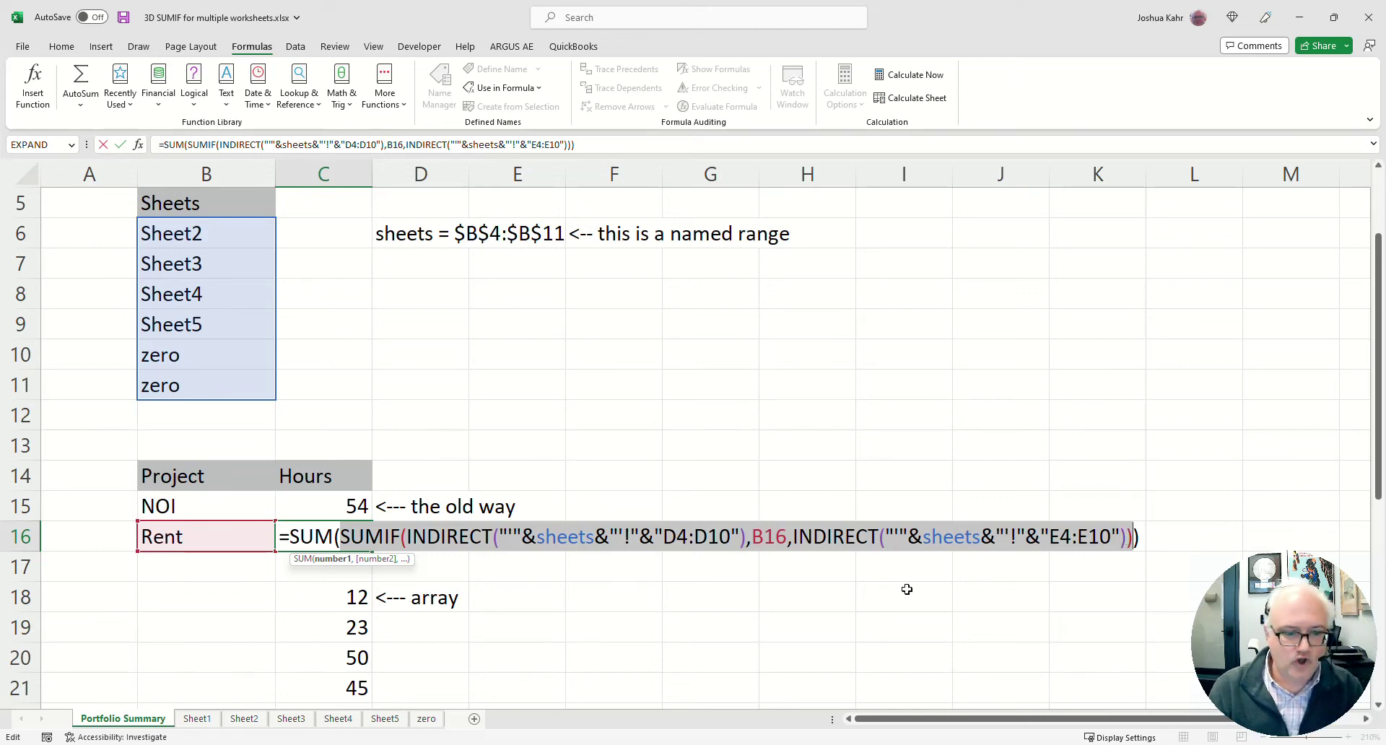
pyautogui.hotkey('ctrl', 'c')
pyautogui.press('Escape')
pyautogui.press('Down')
pyautogui.press('Down')
pyautogui.write('=+')
pyautogui.hotkey('ctrl', 'v')
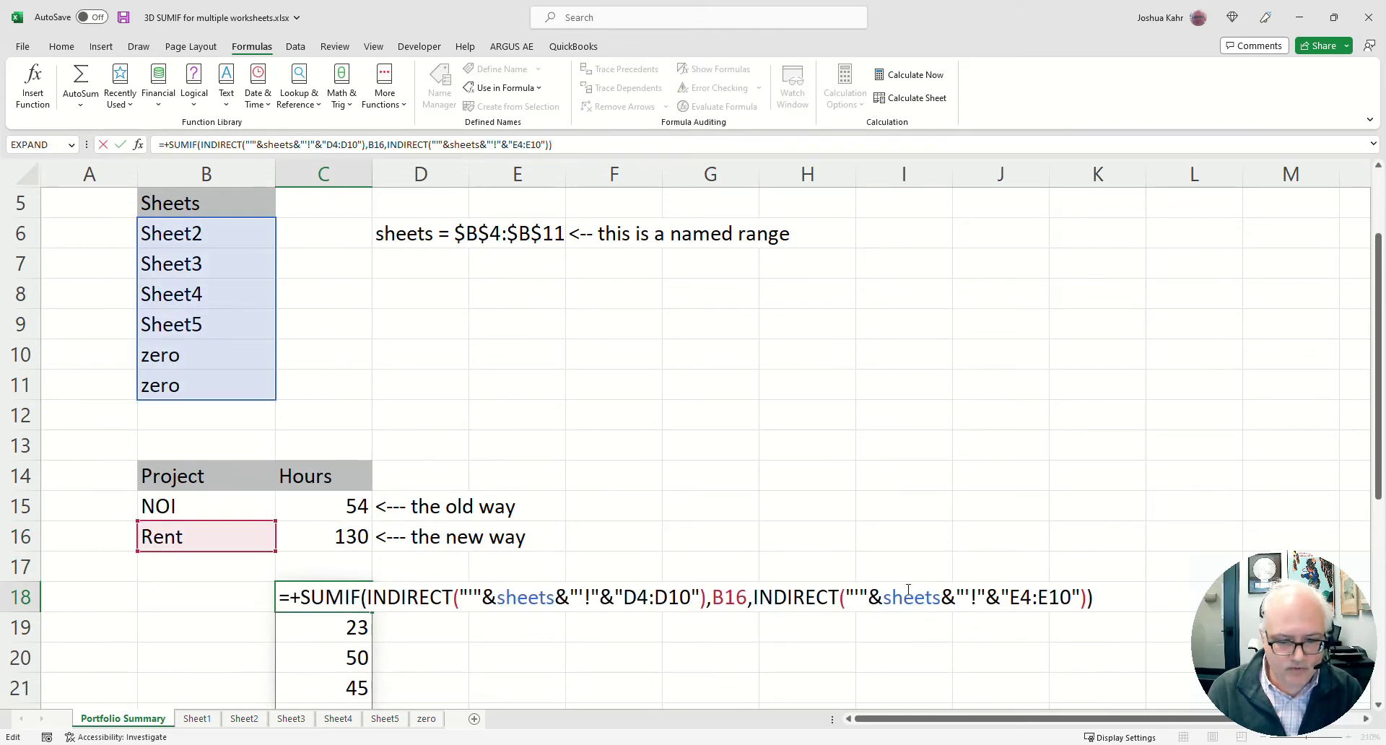
# Step: Enter C18's SUMIF so it spills per-sheet Rent 12, 23, 50, 45, 0, 0
pyautogui.press('Return')
pyautogui.press('Down')
pyautogui.press('Up')
pyautogui.press('Up')
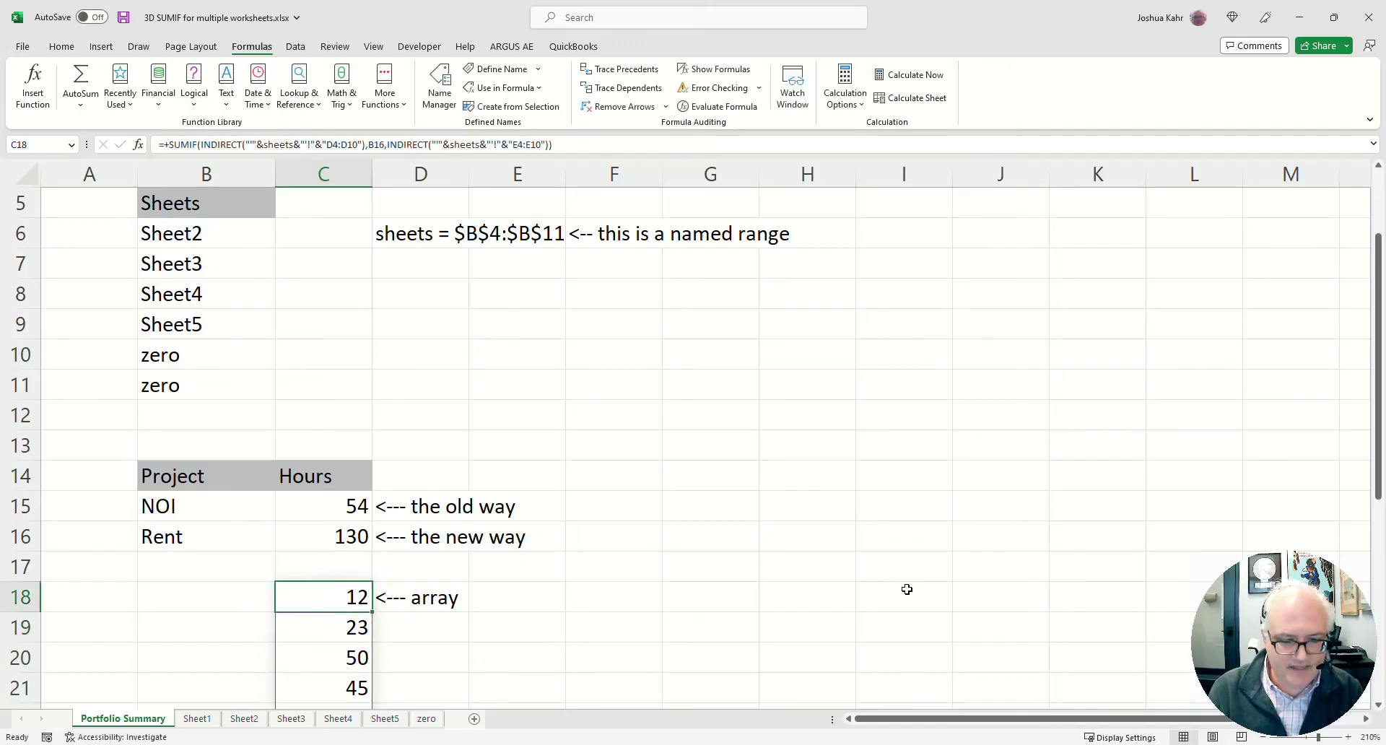
pyautogui.press('Down')
pyautogui.press('Down')
pyautogui.press('Down')
pyautogui.press('Down')
pyautogui.press('Up')
pyautogui.press('Up')
pyautogui.press('Up')
pyautogui.press('Up')
pyautogui.press('Down')
pyautogui.press('Down')
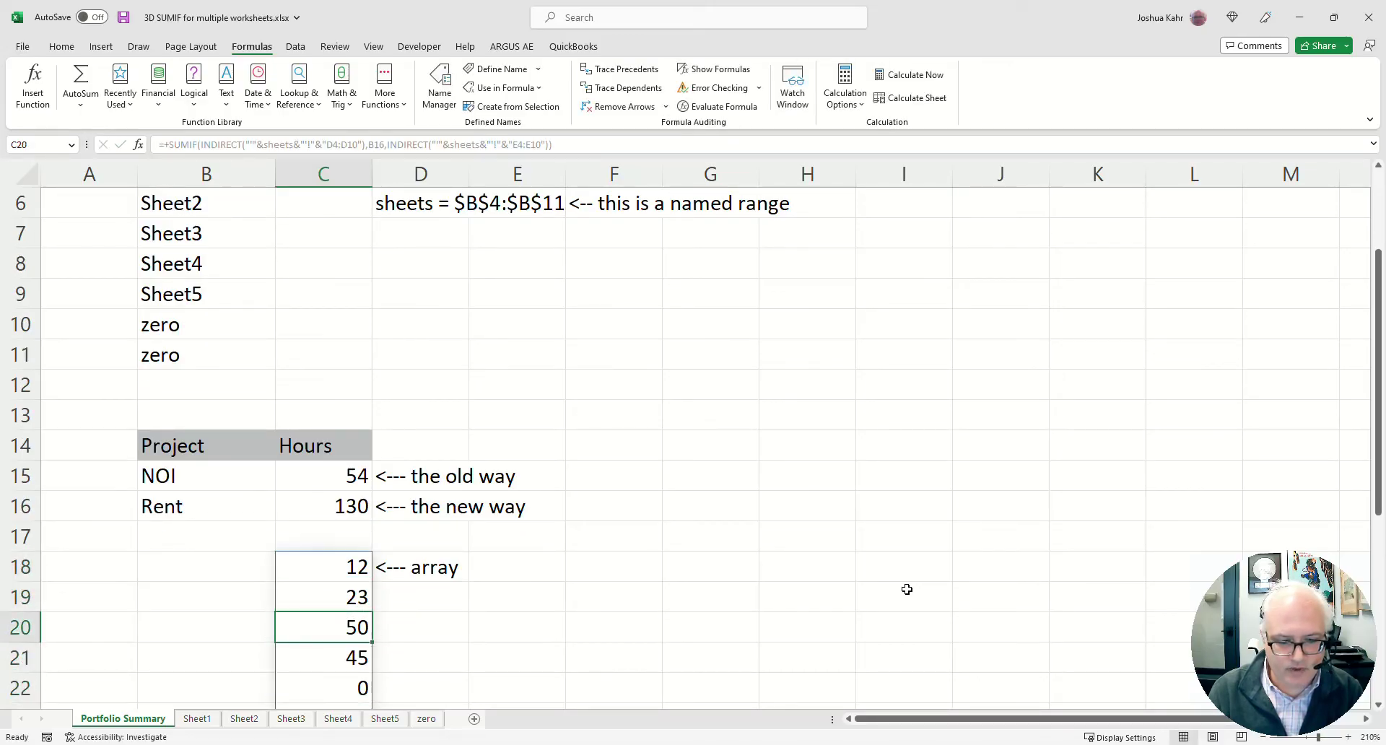
pyautogui.press('Down')
pyautogui.press('Down')
pyautogui.press('Down')
pyautogui.press('Down')
pyautogui.press('Up')
pyautogui.press('Up')
pyautogui.press('Up')
pyautogui.press('Up')
pyautogui.press('Up')
pyautogui.press('Up')
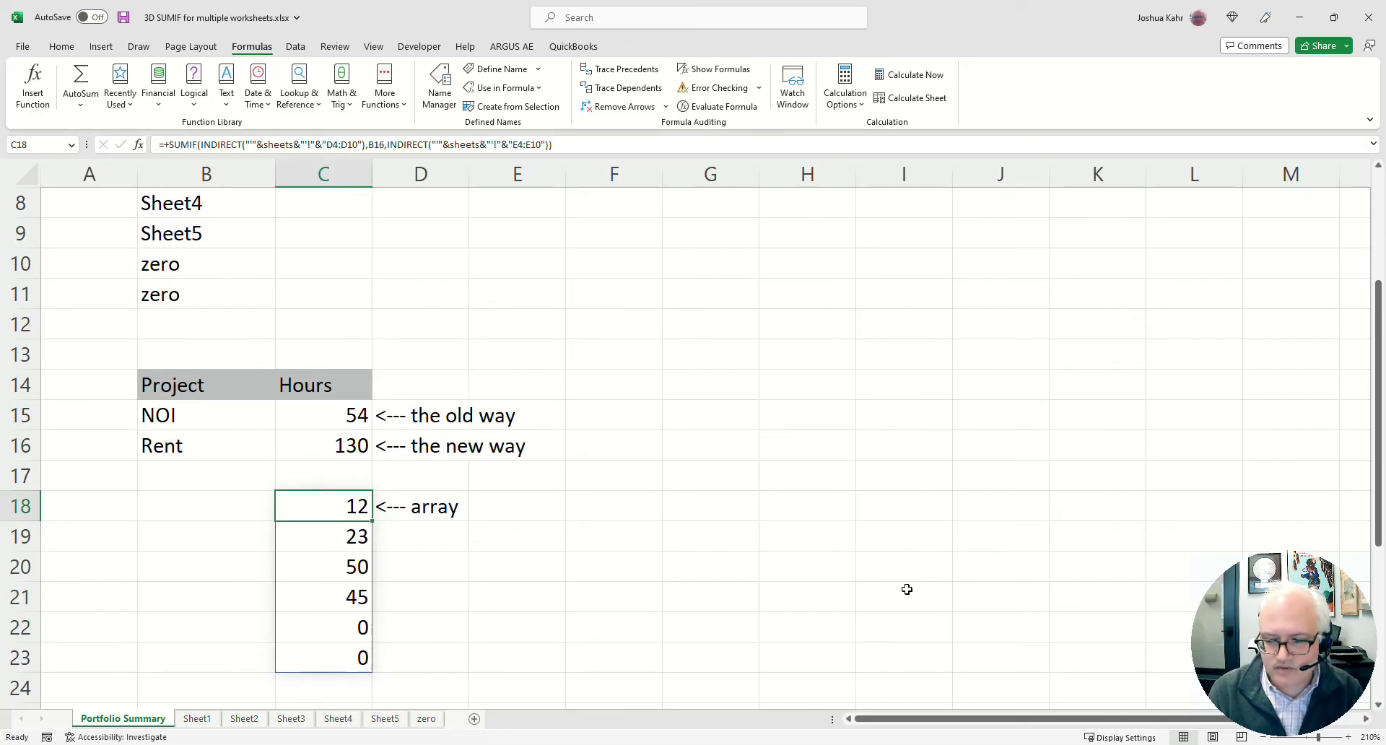
# Step: Compare the C16 Rent formula (130) with C18's spilled SUMIF formula
pyautogui.press('Up')
pyautogui.press('Up')
pyautogui.press('Up')
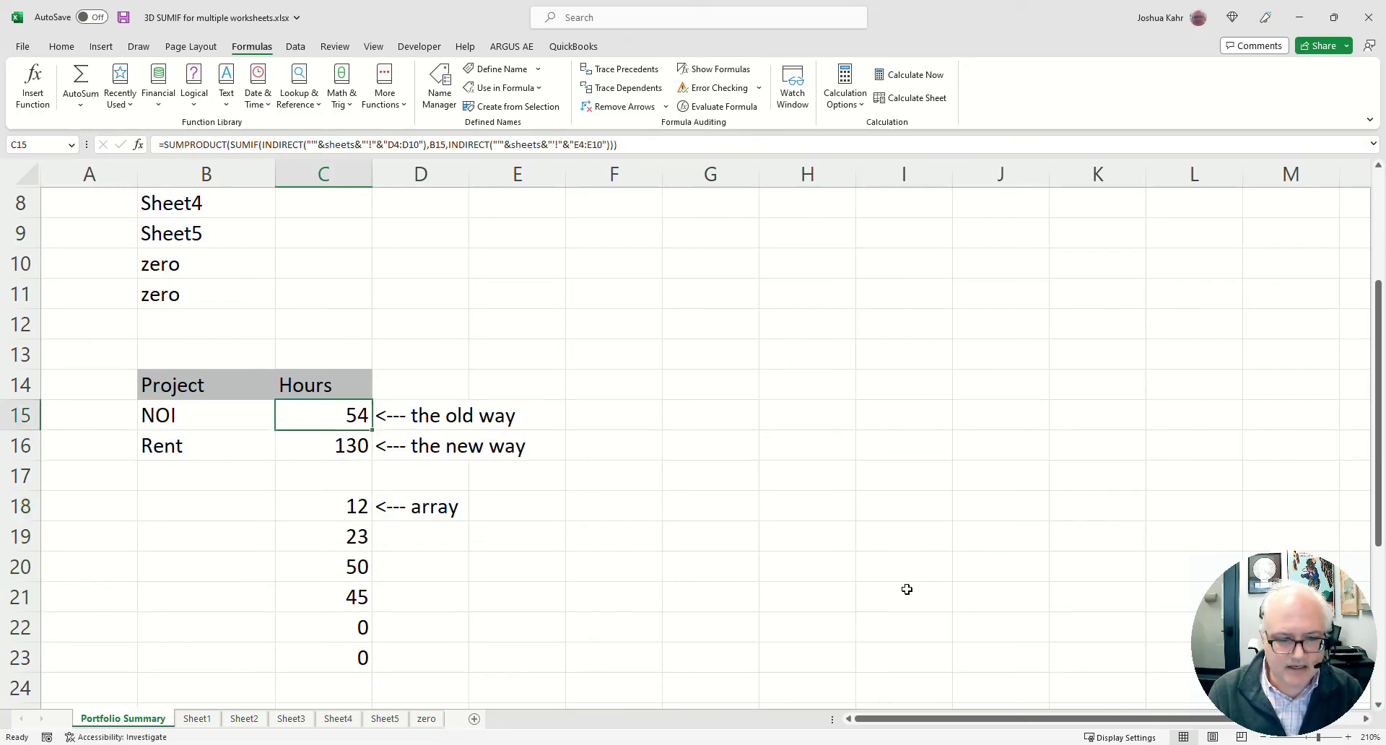
pyautogui.press('Down')
pyautogui.press('F2')
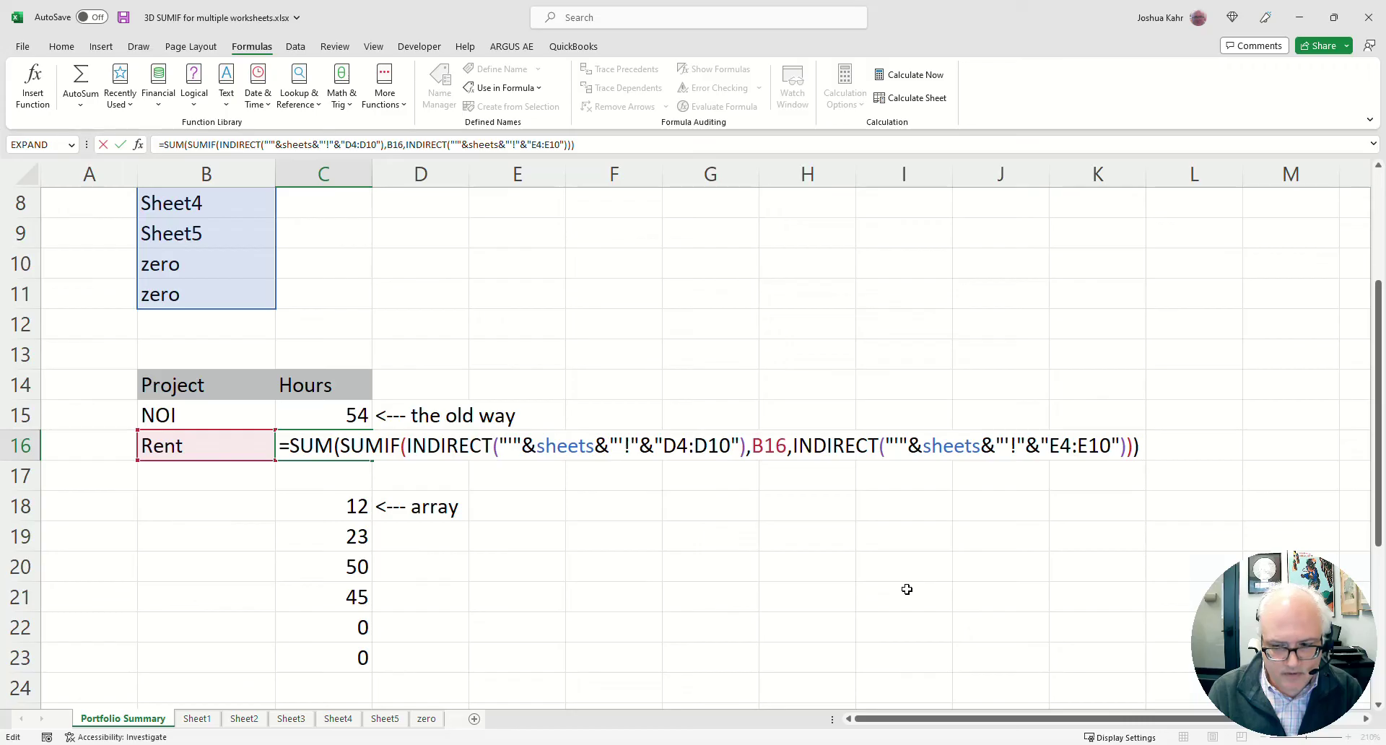
pyautogui.press('Escape')
pyautogui.click(325, 507)
pyautogui.press('F2')
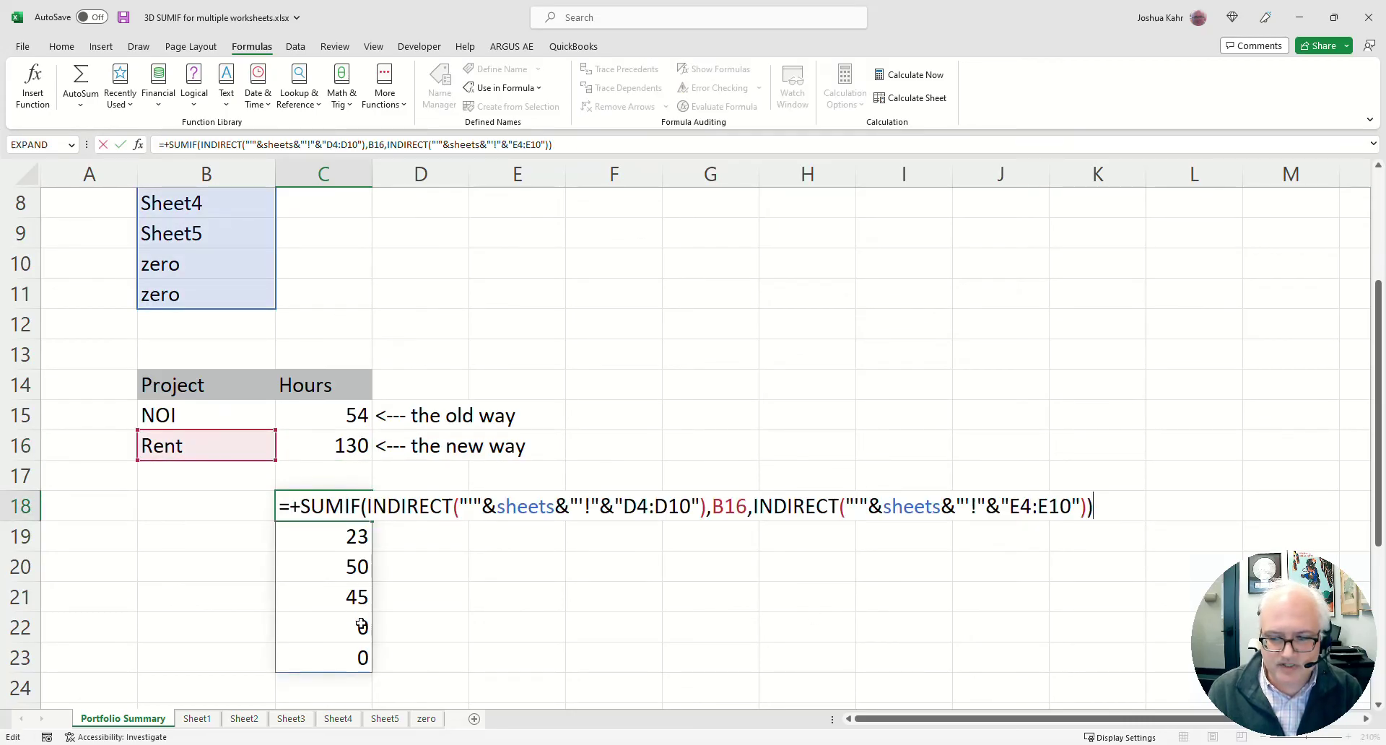
pyautogui.press('Escape')
pyautogui.click(339, 445)
pyautogui.press('F2')
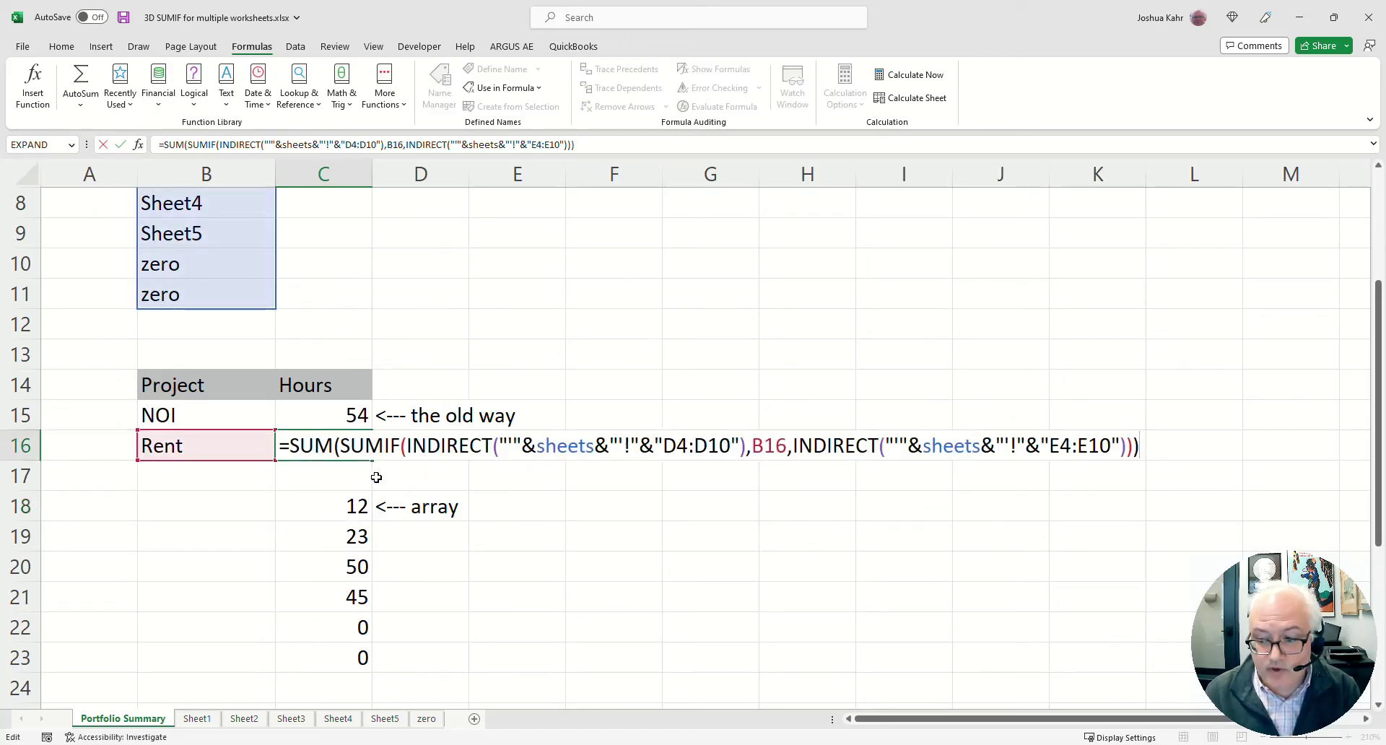
pyautogui.press('Escape')
pyautogui.scroll(2, 362, 390)
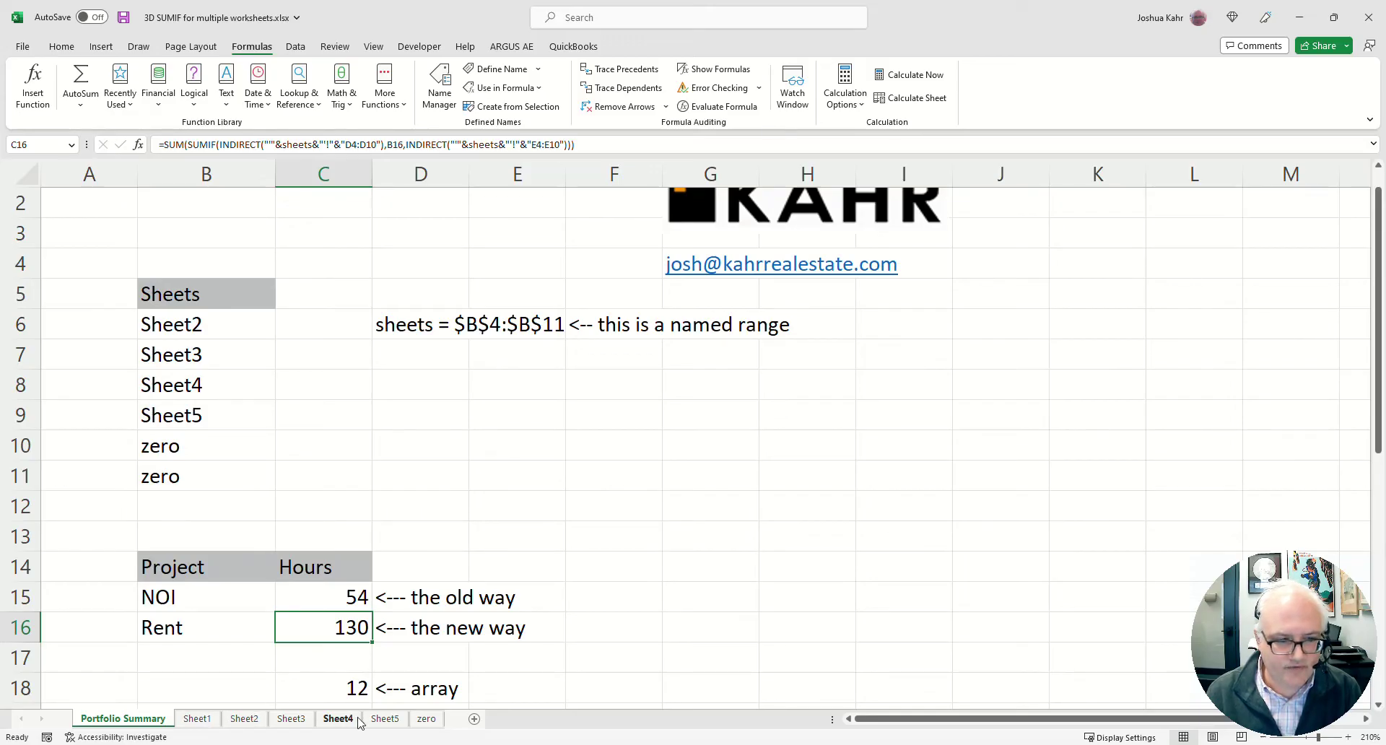
pyautogui.click(207, 317)
pyautogui.click(210, 373)
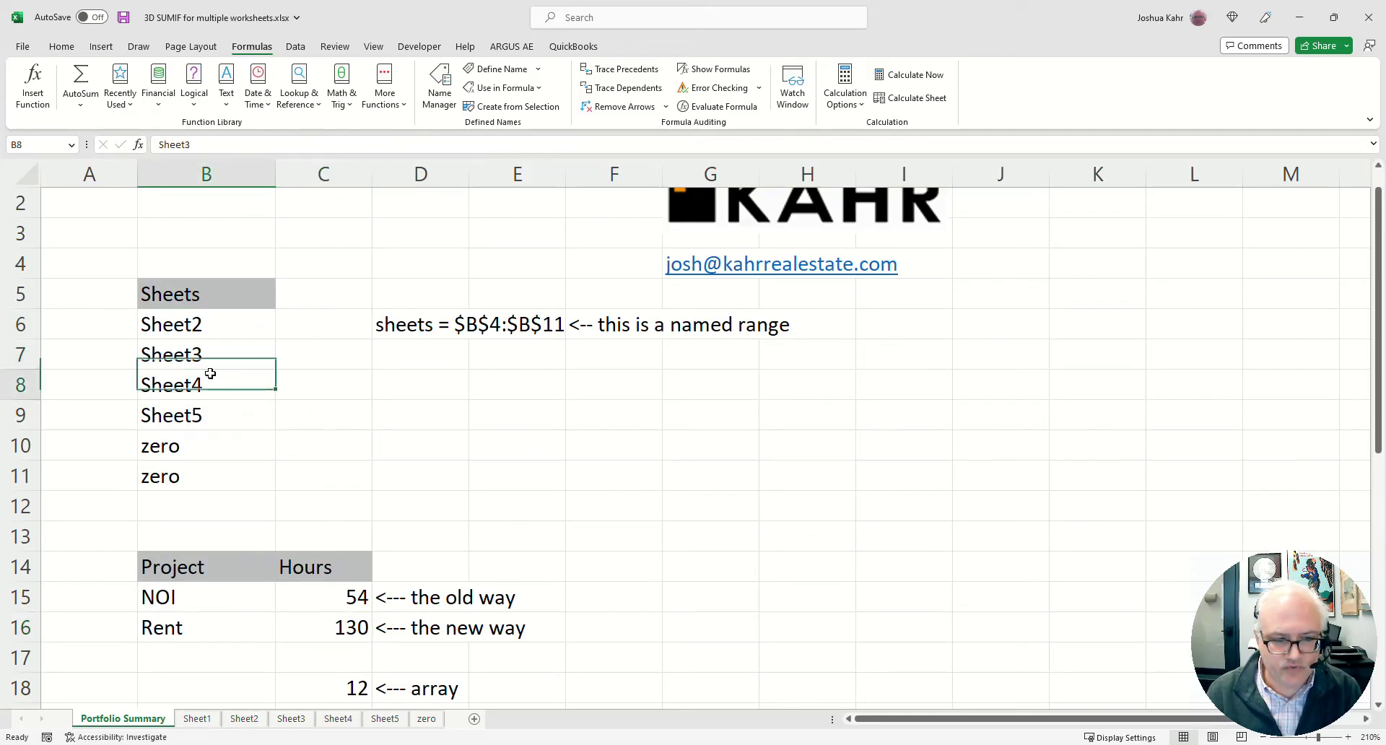
pyautogui.click(210, 414)
pyautogui.click(216, 451)
pyautogui.click(220, 470)
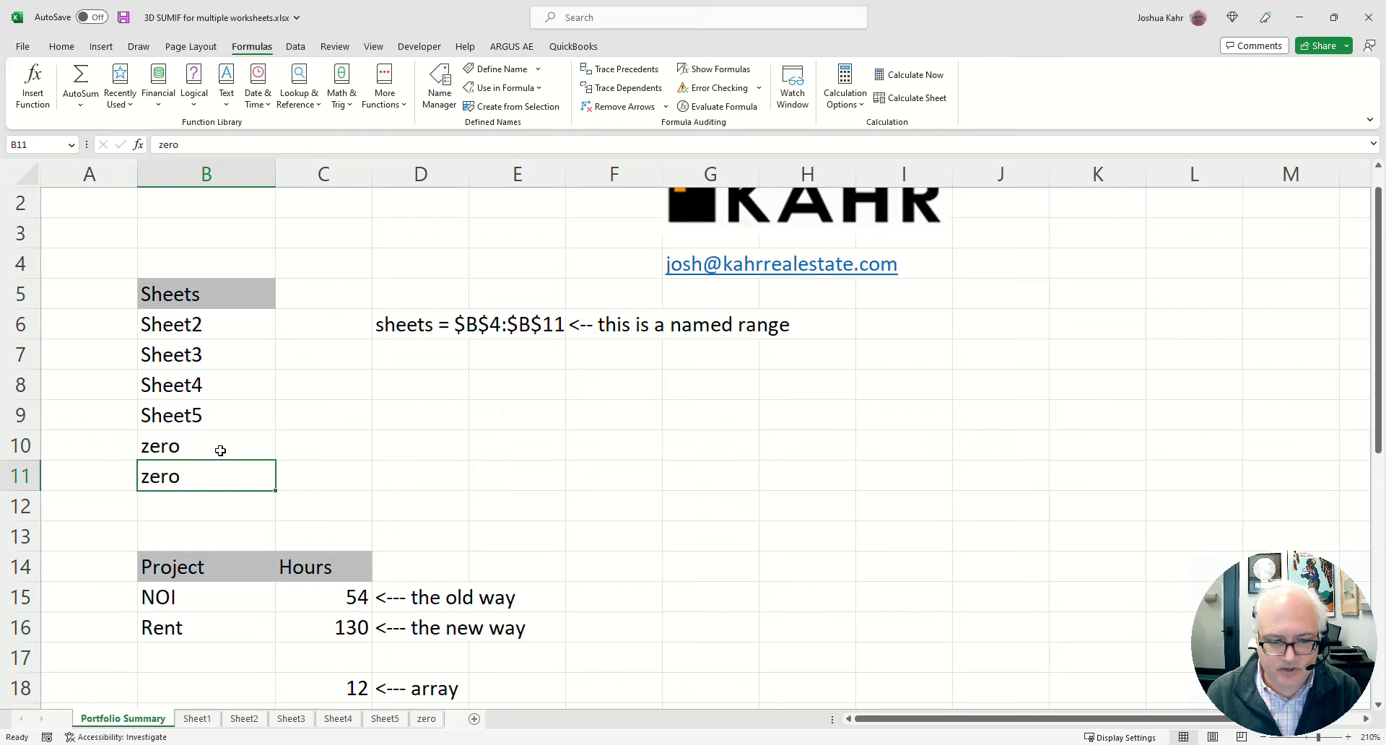
pyautogui.click(214, 329)
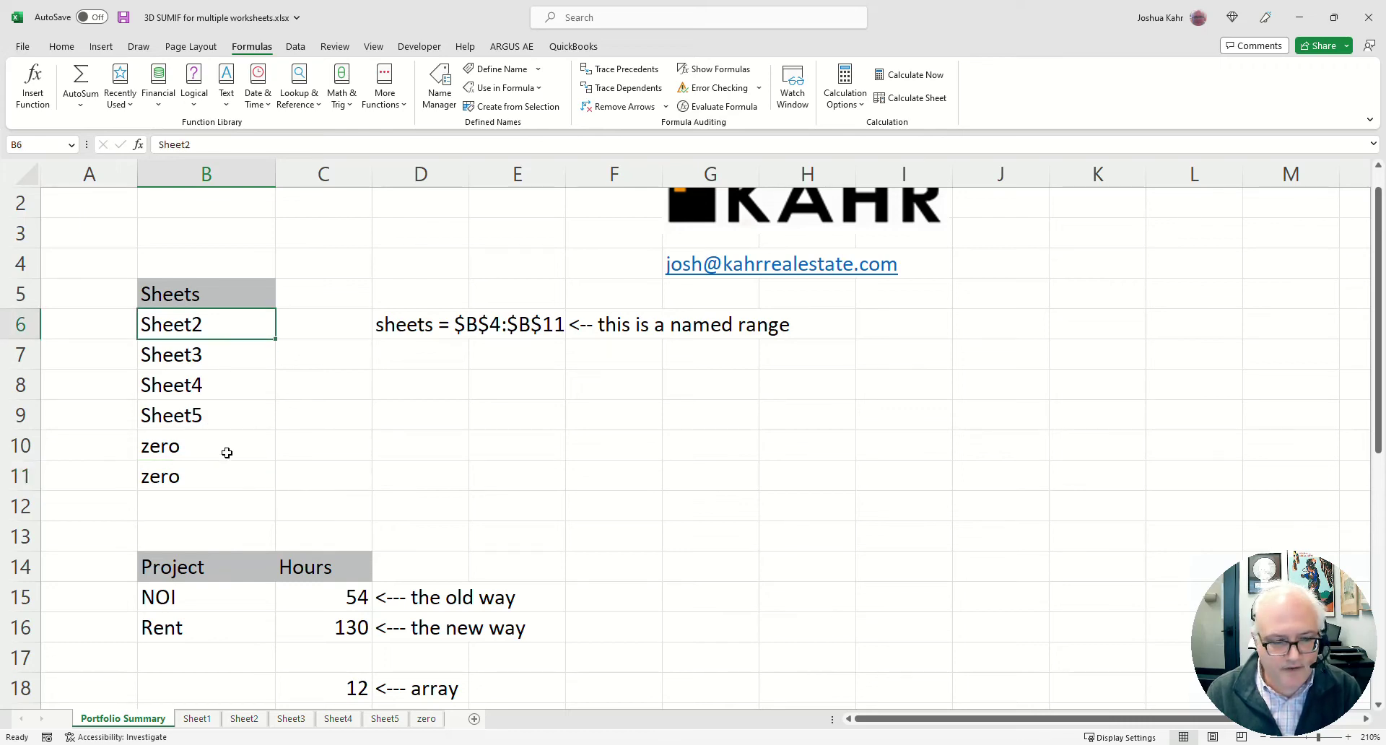
pyautogui.moveTo(227, 451); pyautogui.dragTo(228, 472)
pyautogui.click(238, 419)
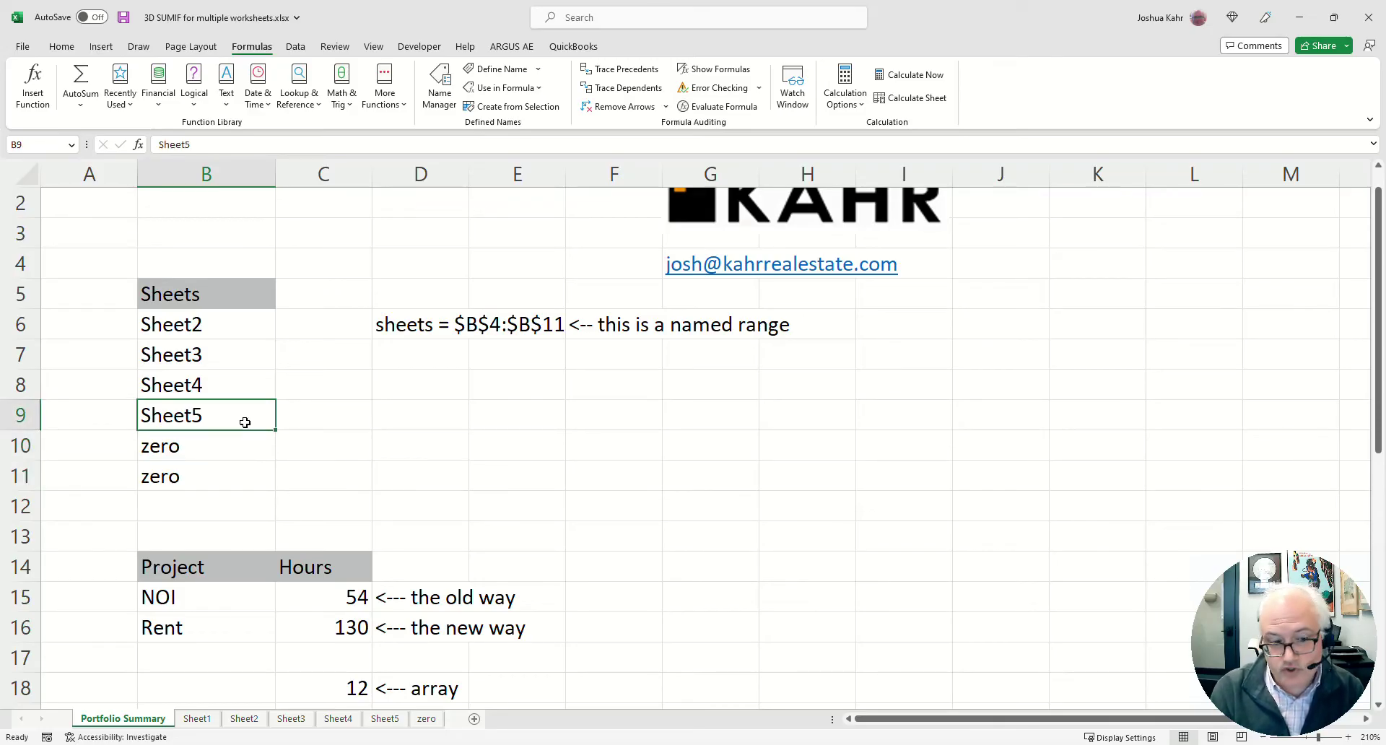
# Step: Replace the Sheet5 and Sheet4 entries with 'zero'
pyautogui.write('zero')
pyautogui.press('Up')
pyautogui.write('zer')
pyautogui.press('Up')
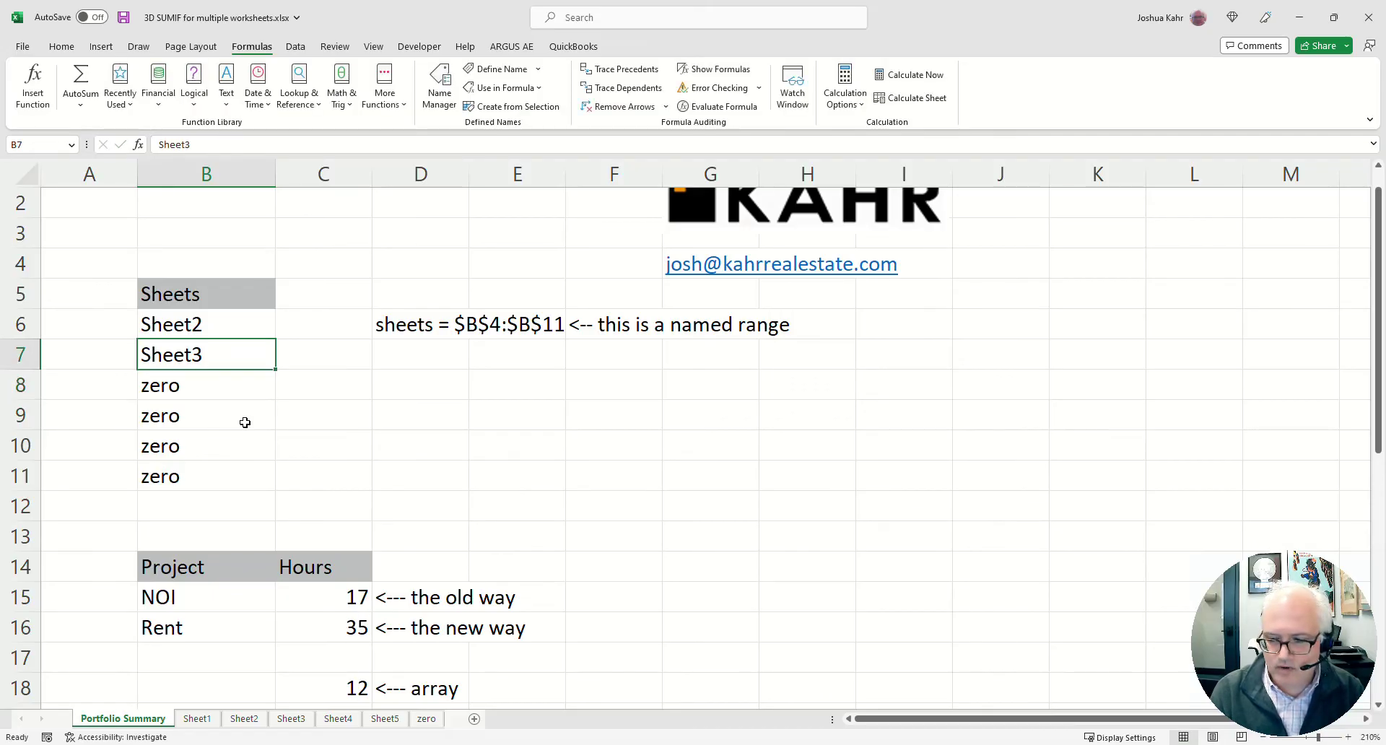
# Step: Change the first entry to Sheet1, correcting the typo 'Shee1'
pyautogui.press('Up')
pyautogui.write('Shee1')
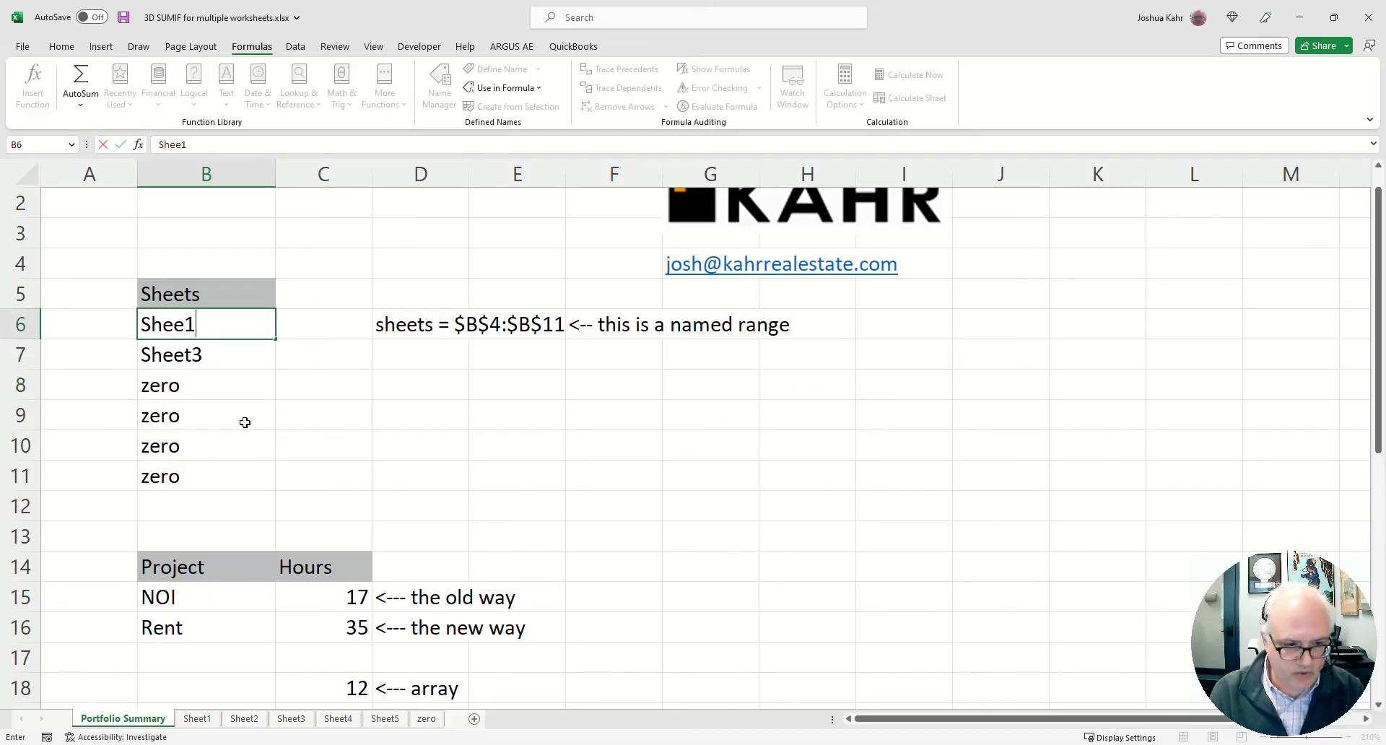
pyautogui.press('Return')
pyautogui.press('Up')
pyautogui.press('F2')
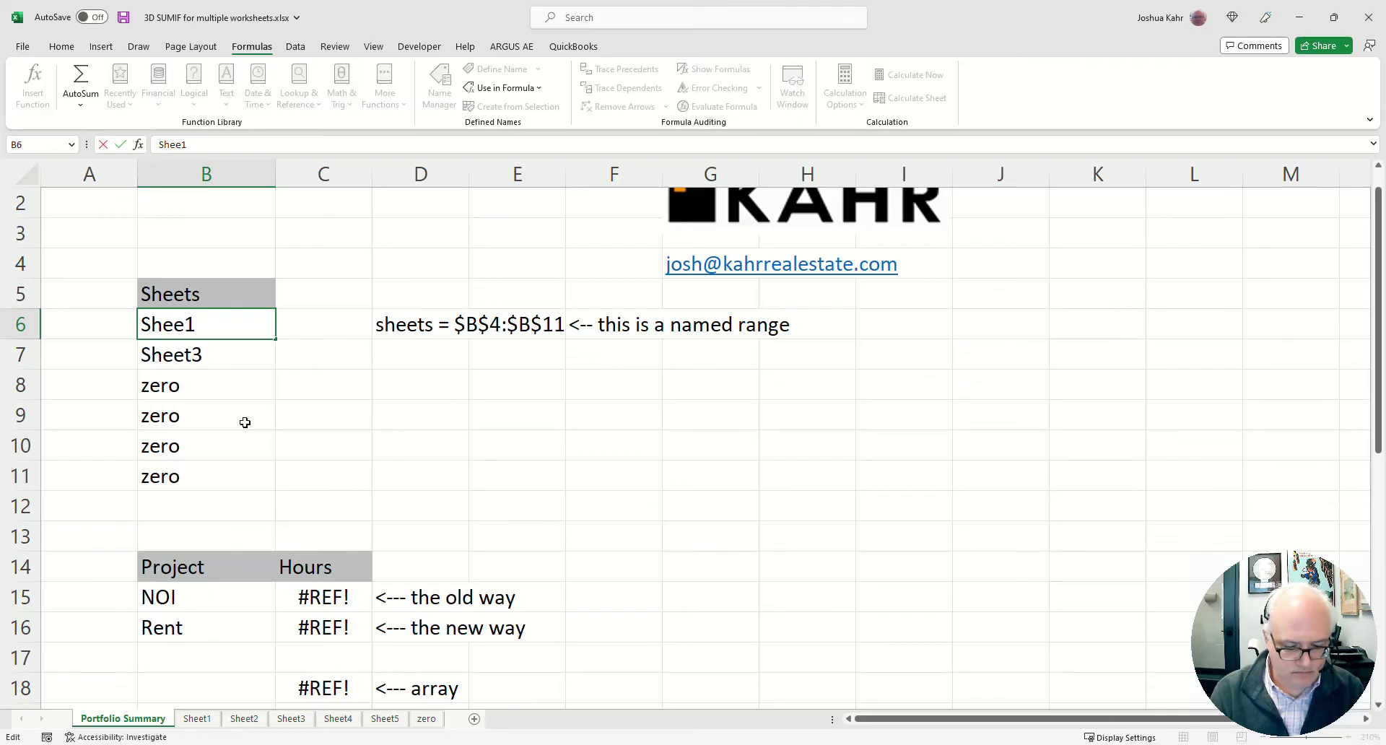
pyautogui.press('Left')
pyautogui.write('t')
pyautogui.press('Return')
# Step: Enter Sheet3 and Sheet4 below it, recalculating NOI to 40 and Rent to 81
pyautogui.write('Sheet')
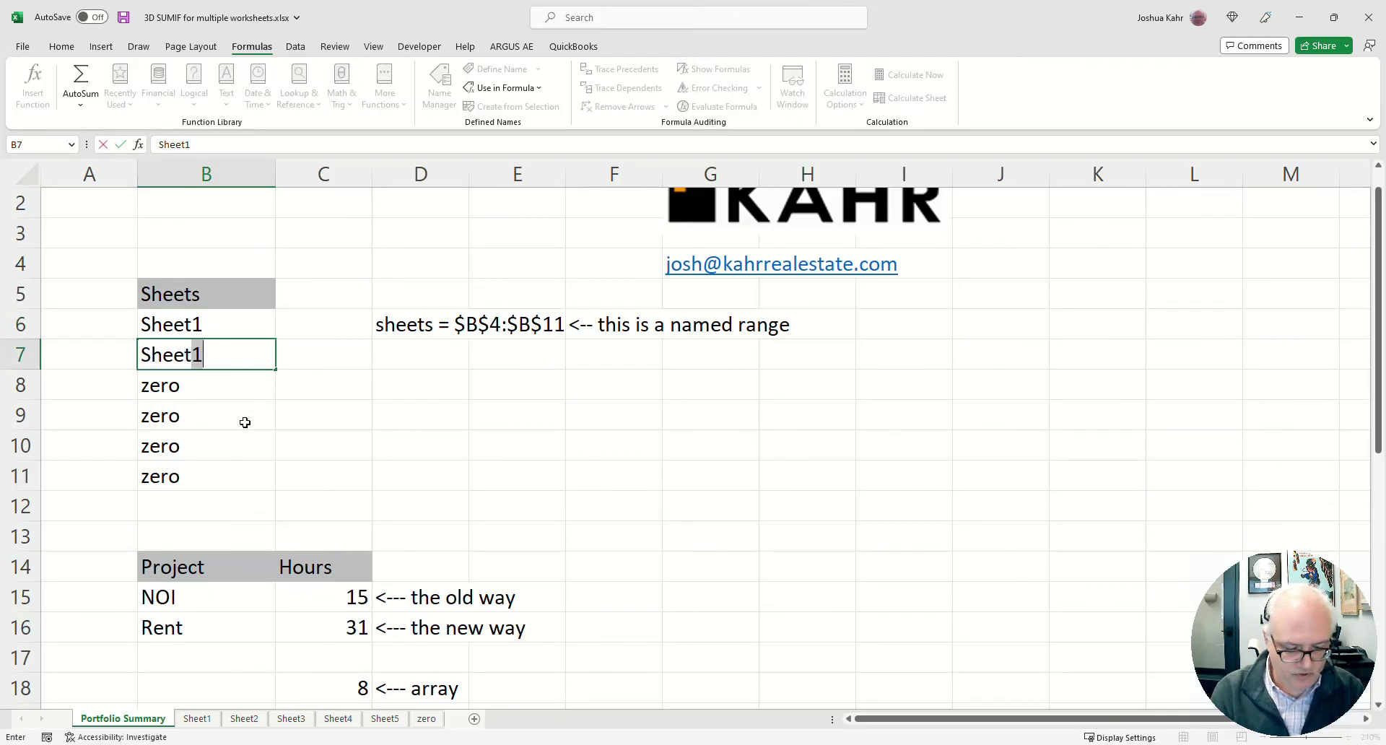
pyautogui.write('3')
pyautogui.press('Return')
pyautogui.write('Sheet4')
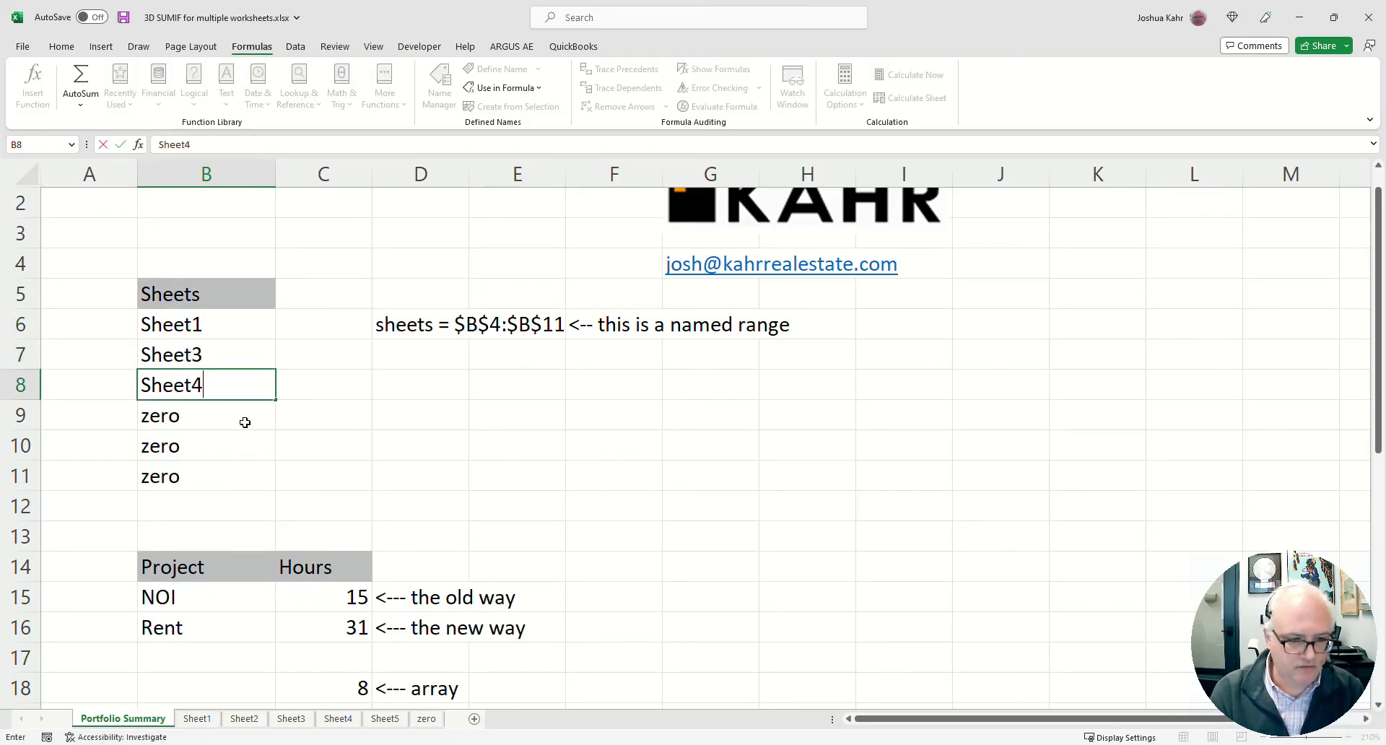
pyautogui.press('Return')
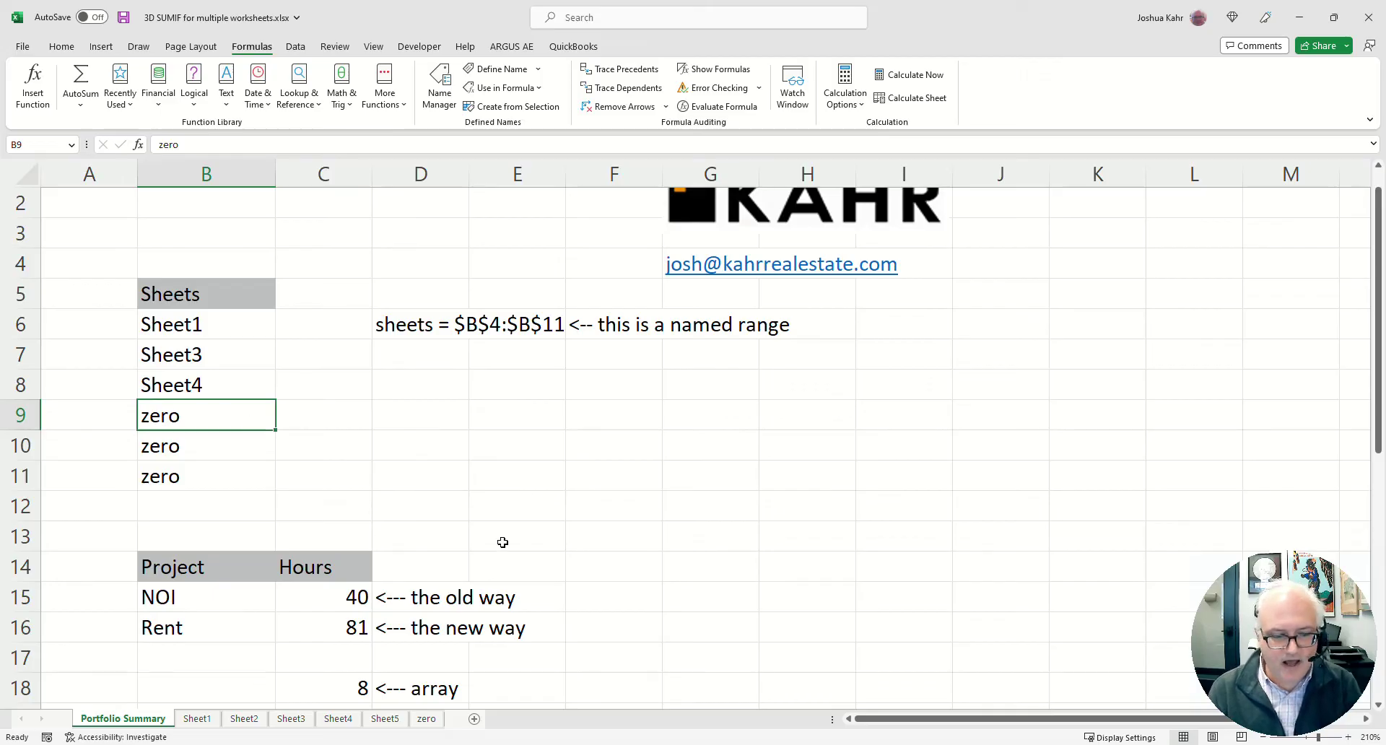
pyautogui.scroll(-2, 503, 542)
pyautogui.scroll(1, 489, 538)
pyautogui.click(359, 595)
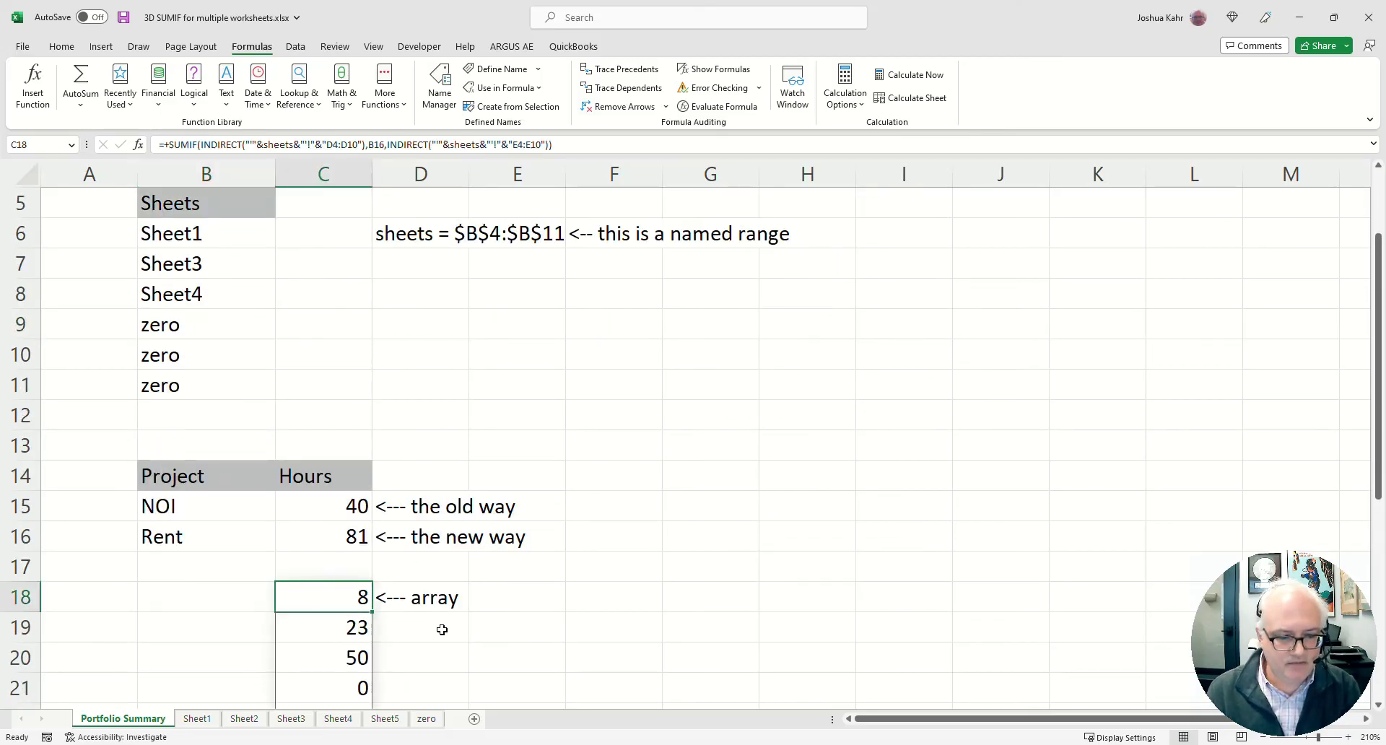
pyautogui.click(364, 636)
pyautogui.click(356, 658)
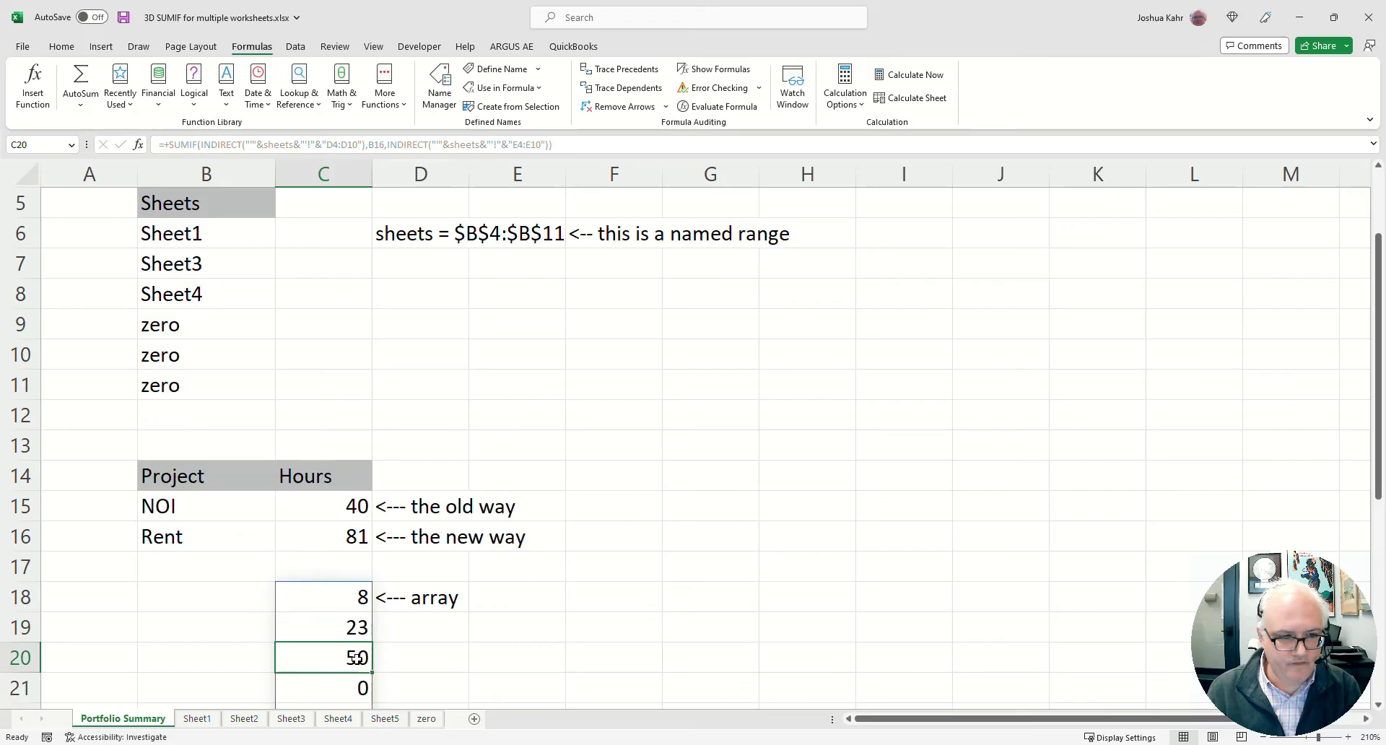
pyautogui.click(196, 718)
pyautogui.click(417, 329)
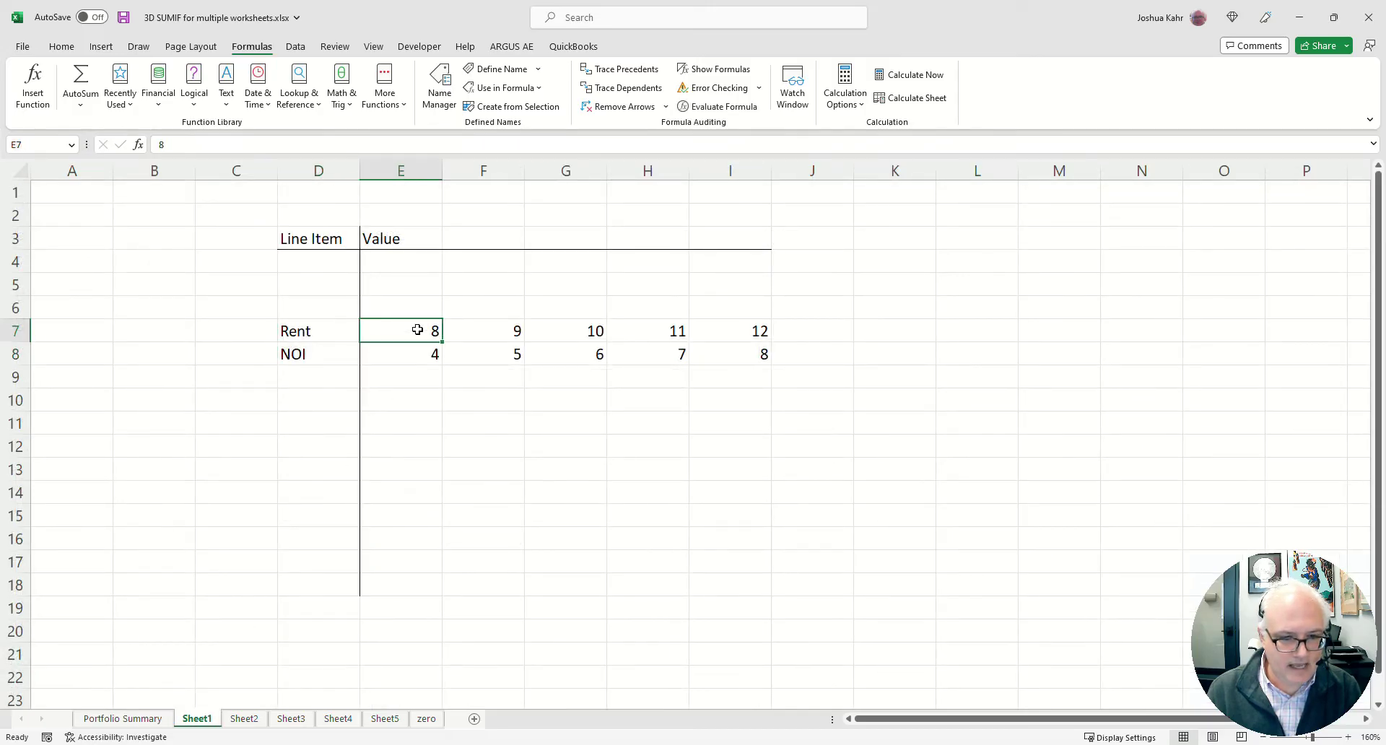
pyautogui.click(292, 719)
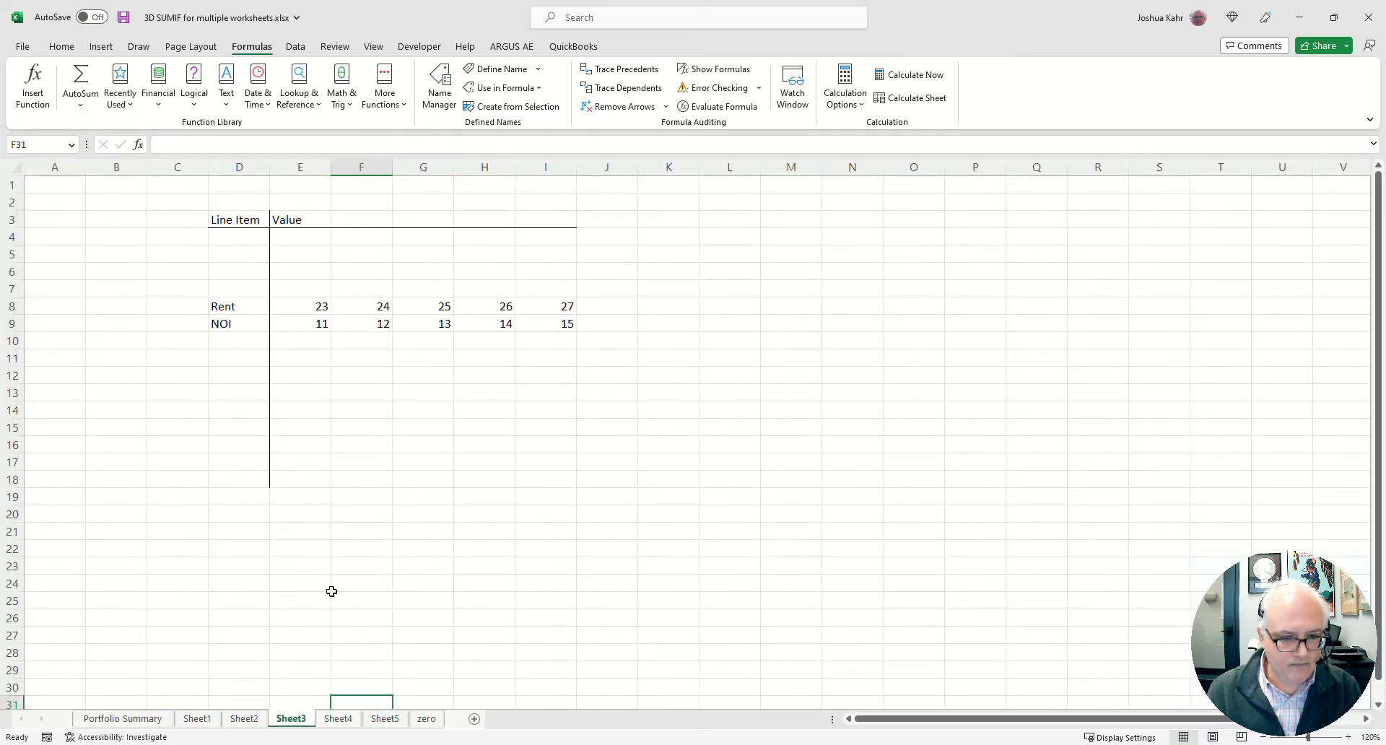
pyautogui.click(300, 308)
pyautogui.click(336, 718)
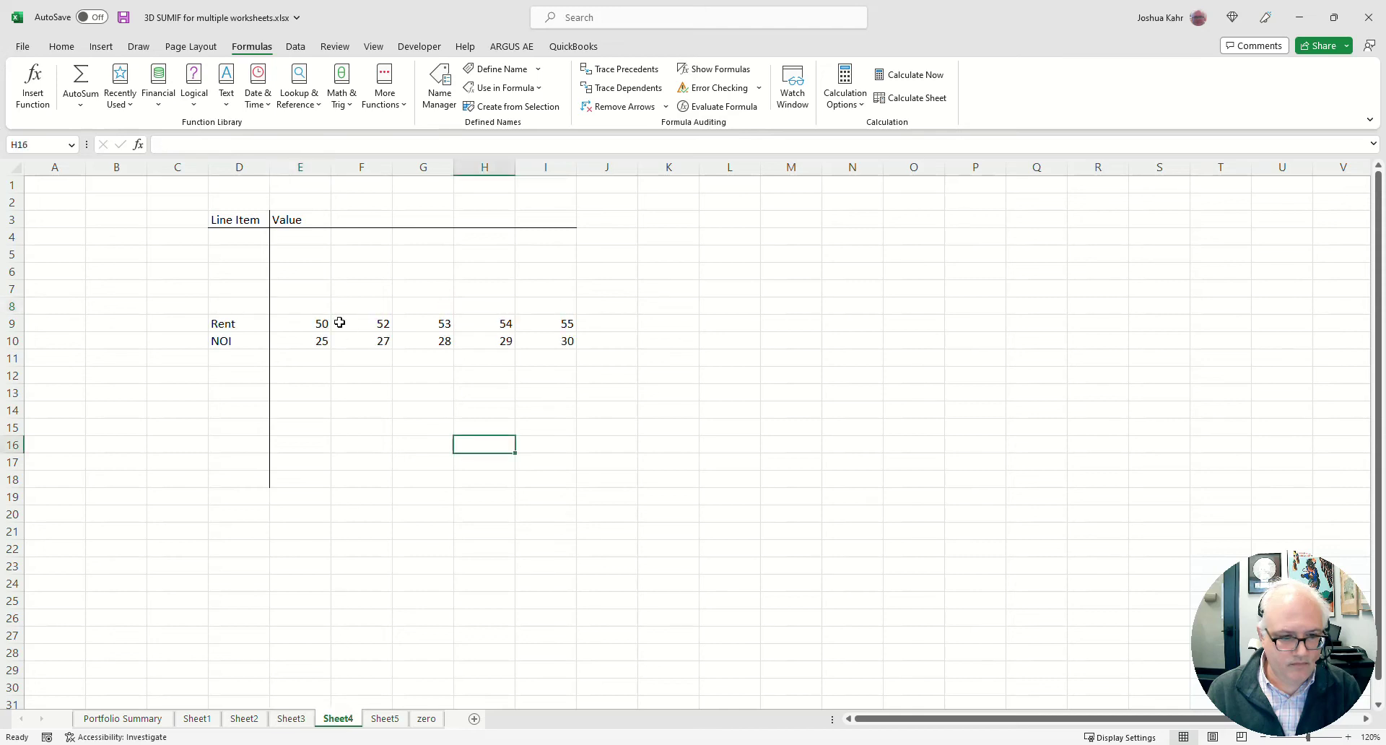
pyautogui.click(339, 323)
pyautogui.click(165, 718)
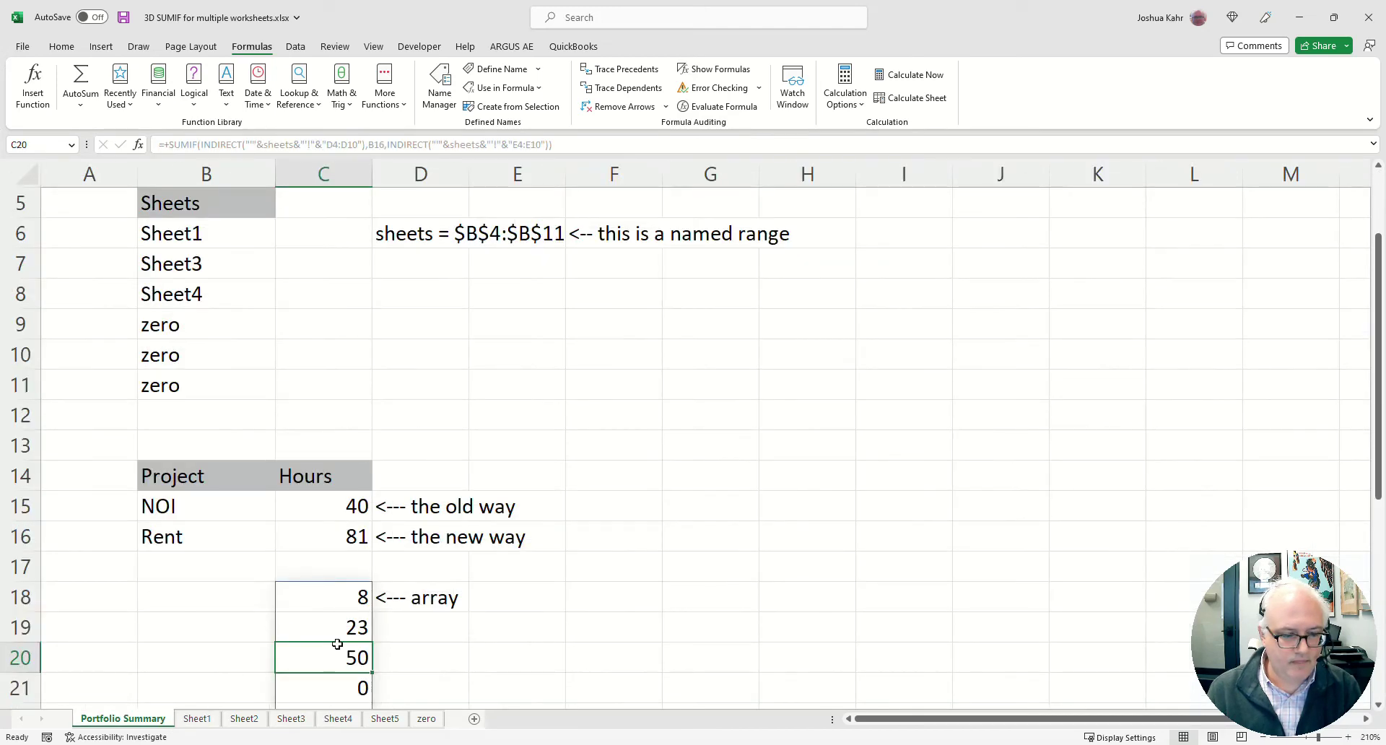
pyautogui.click(354, 534)
pyautogui.press('F2')
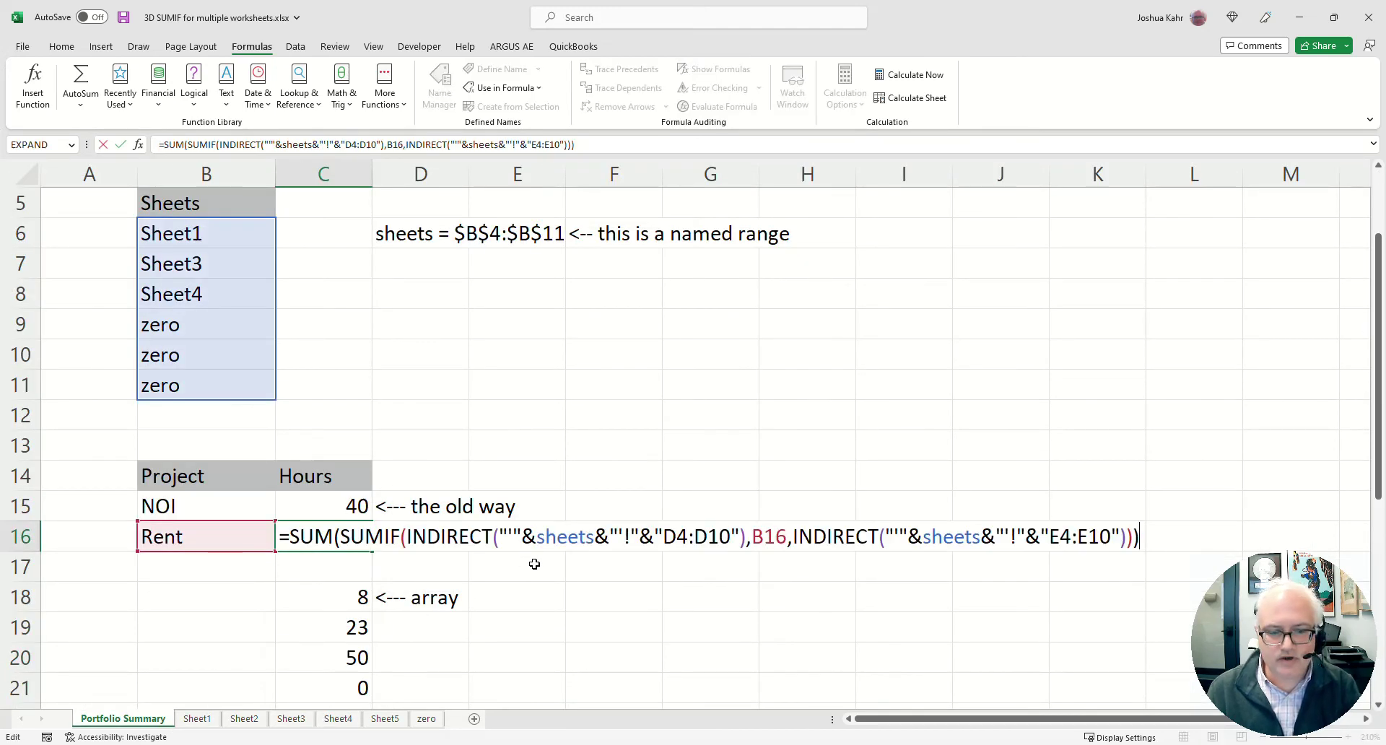
pyautogui.hotkey('ctrl', 'Return')
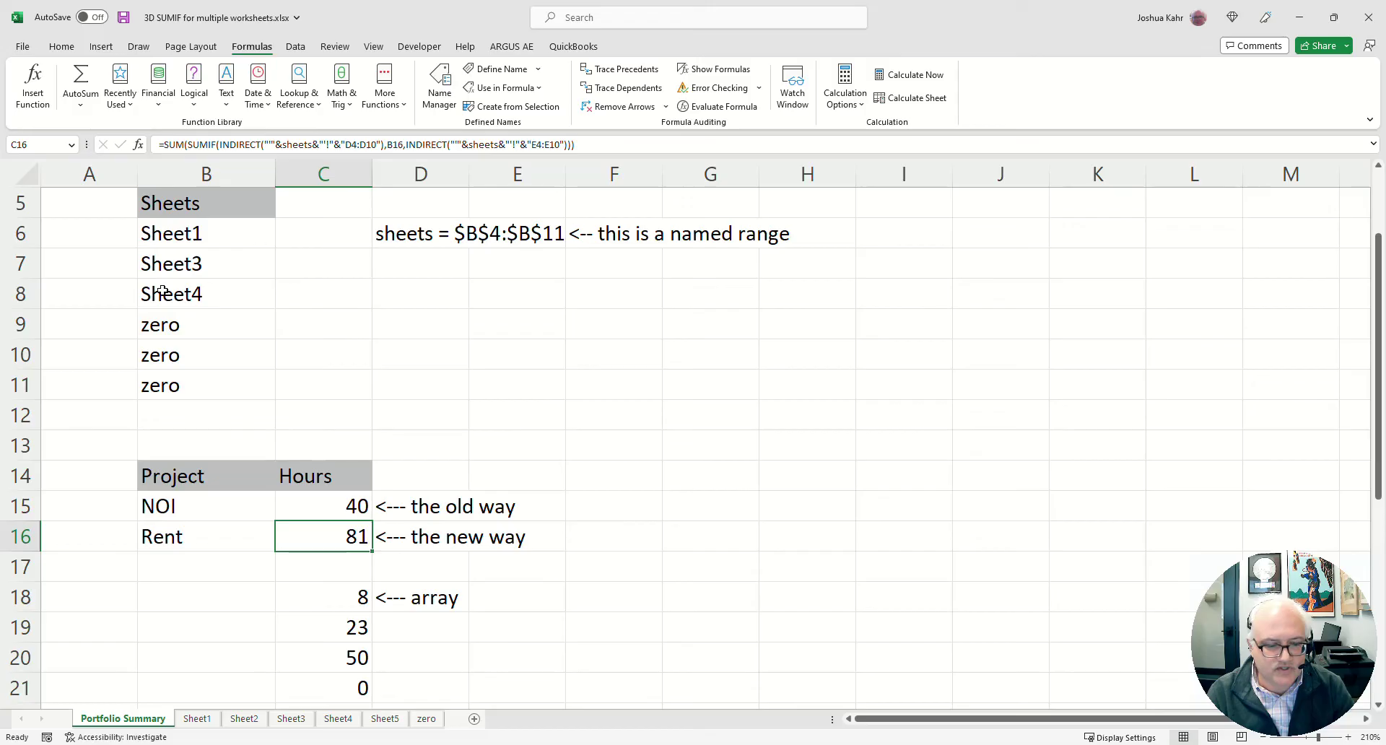
pyautogui.moveTo(205, 232); pyautogui.dragTo(239, 398)
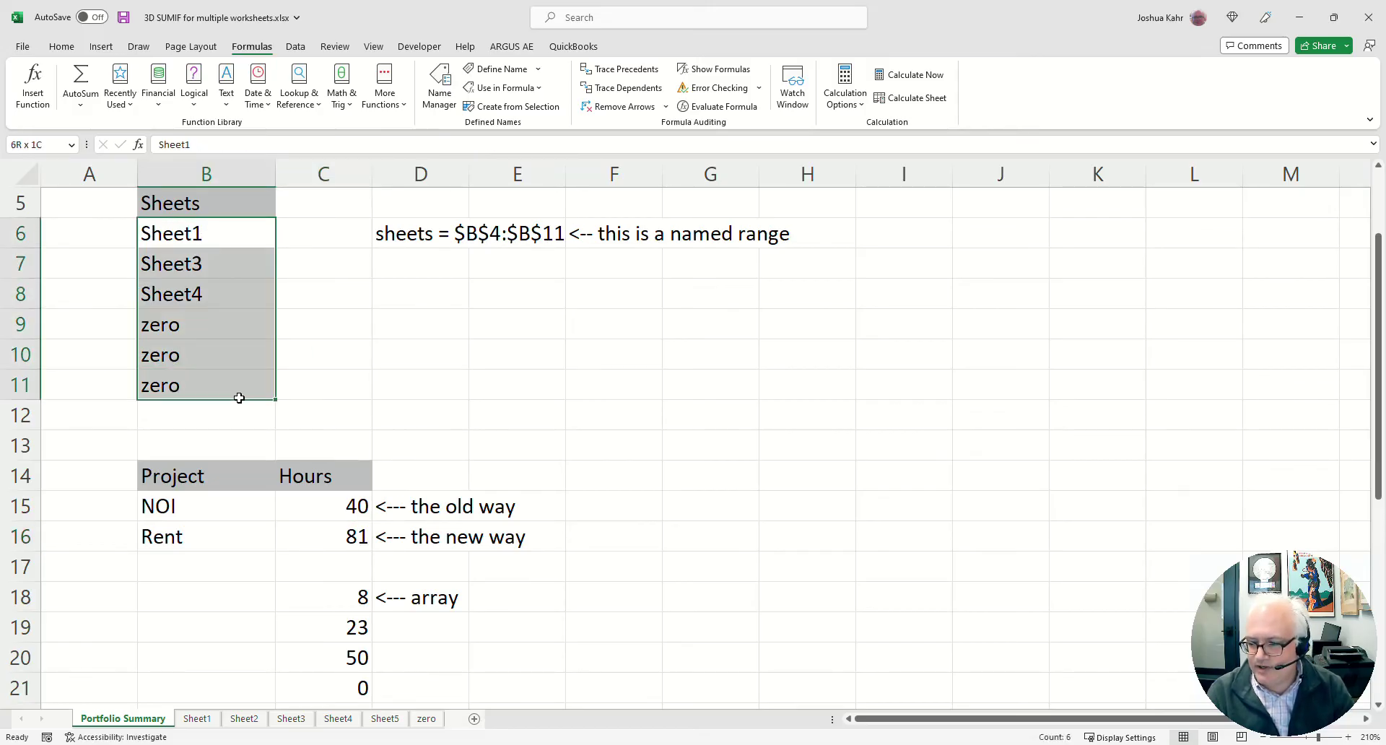
pyautogui.moveTo(239, 398); pyautogui.dragTo(241, 402)
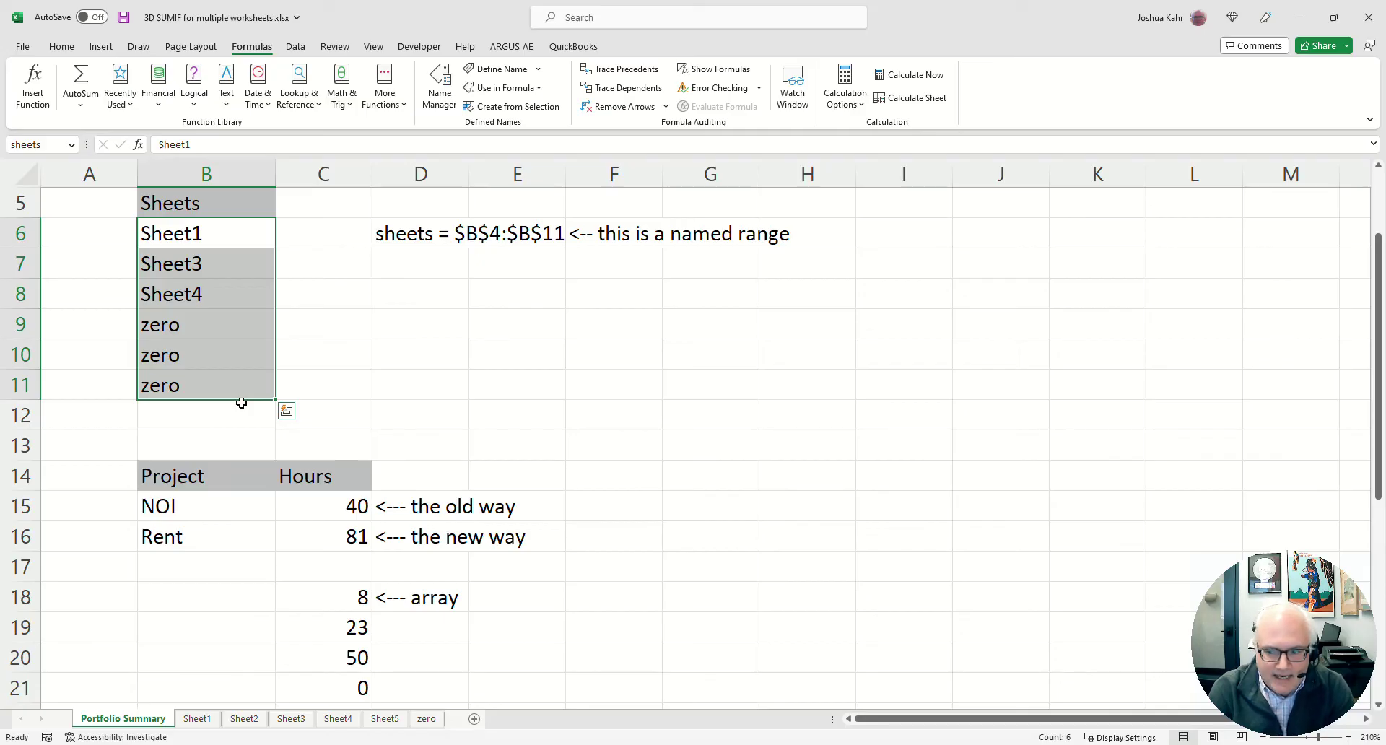
# Step: Show C16's Rent formula with 'sheets', D4:D10 and E4:E10 highlighted
pyautogui.click(517, 443)
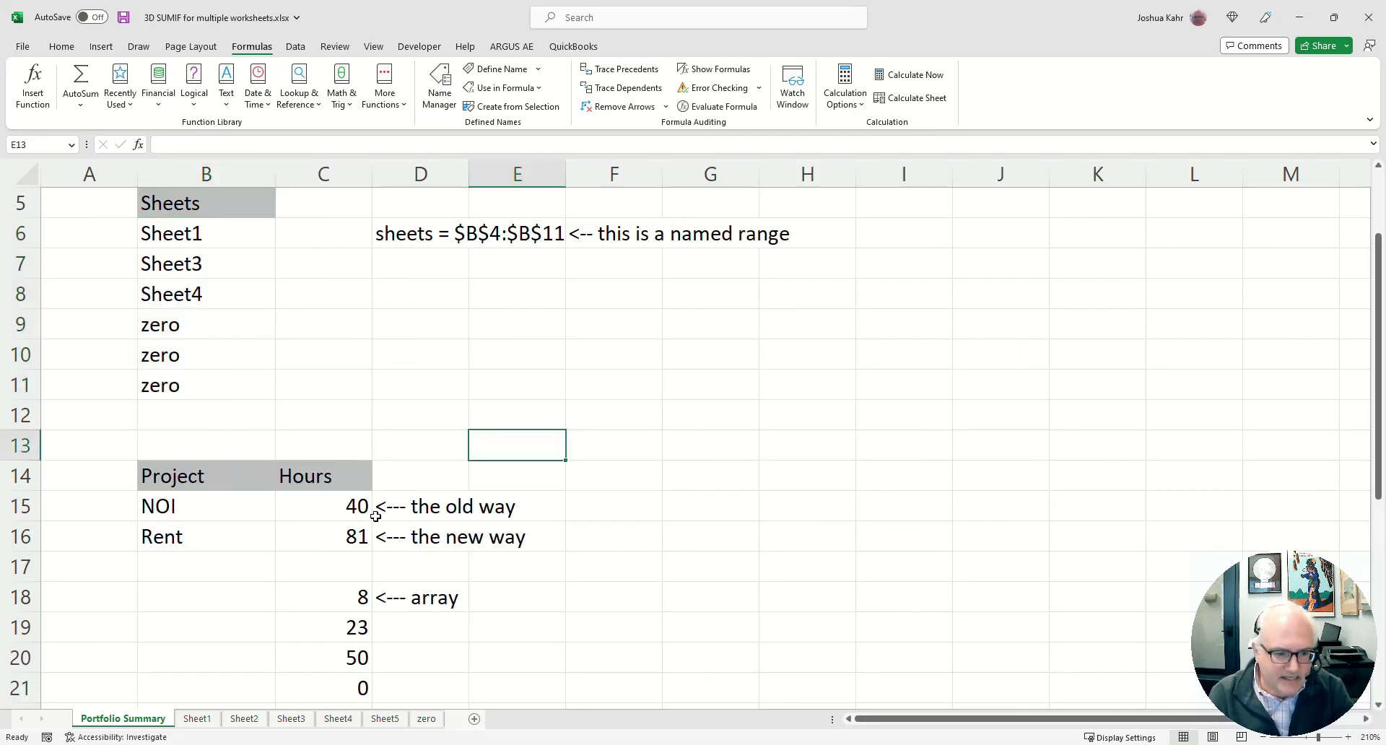
pyautogui.click(324, 536)
pyautogui.press('F2')
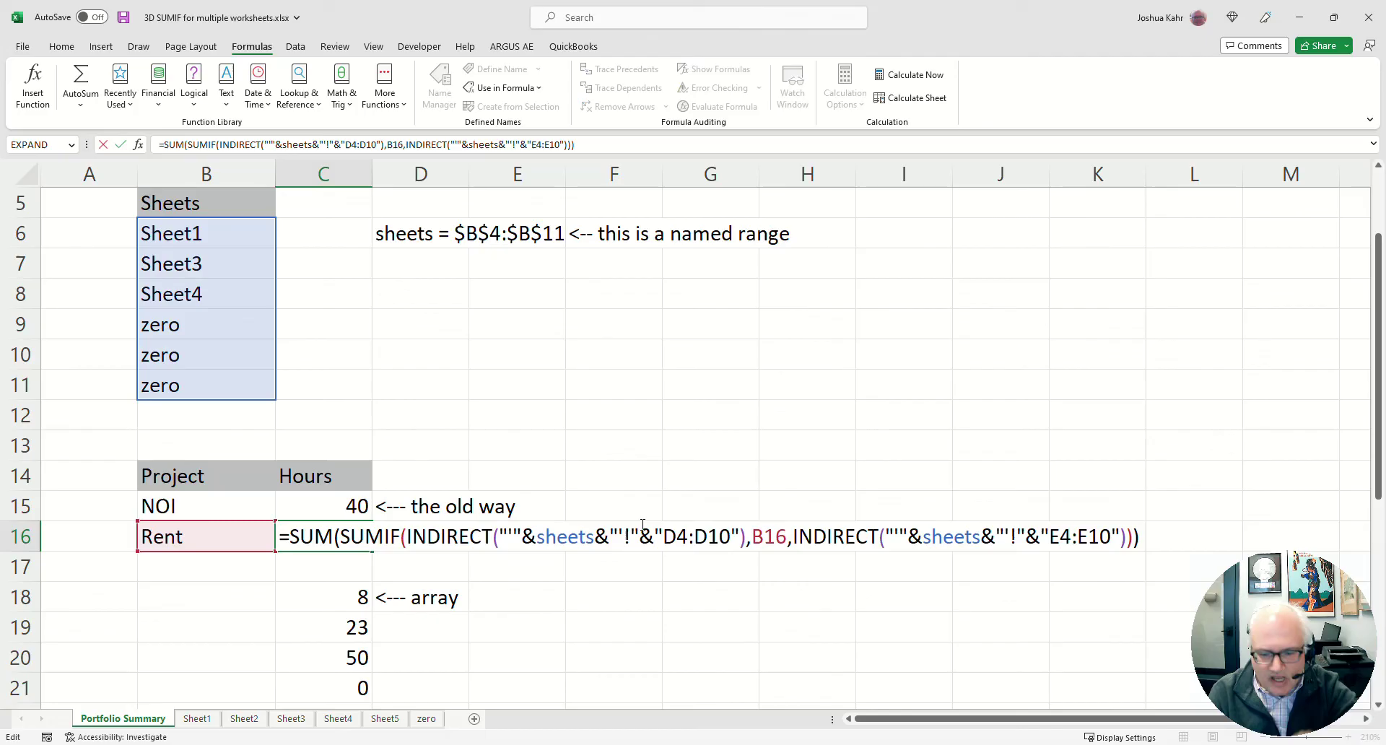